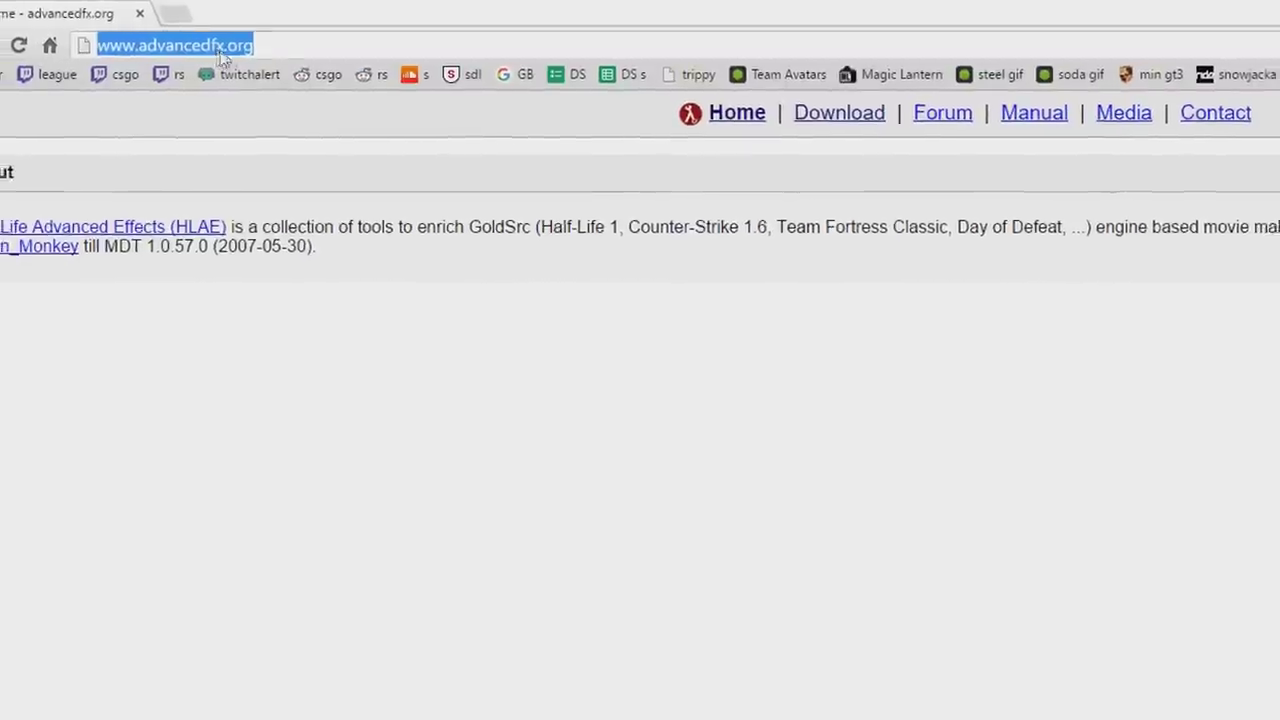
Download hlae_2_6_6_8.zip from the HLAE 2.6.6.8 GitHub release linked on advancedfx.org
{"action": "left_click", "coordinate": [842, 122]}
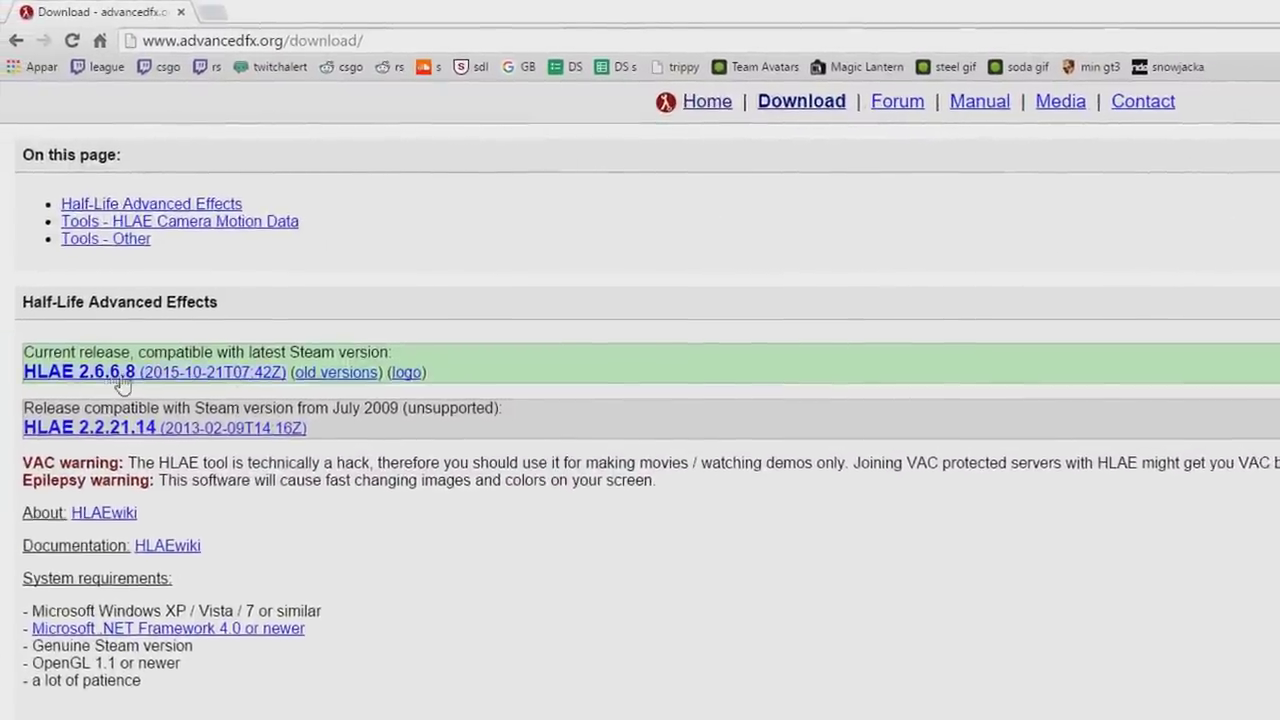
{"action": "left_click", "coordinate": [69, 449]}
{"action": "left_click", "coordinate": [600, 531]}
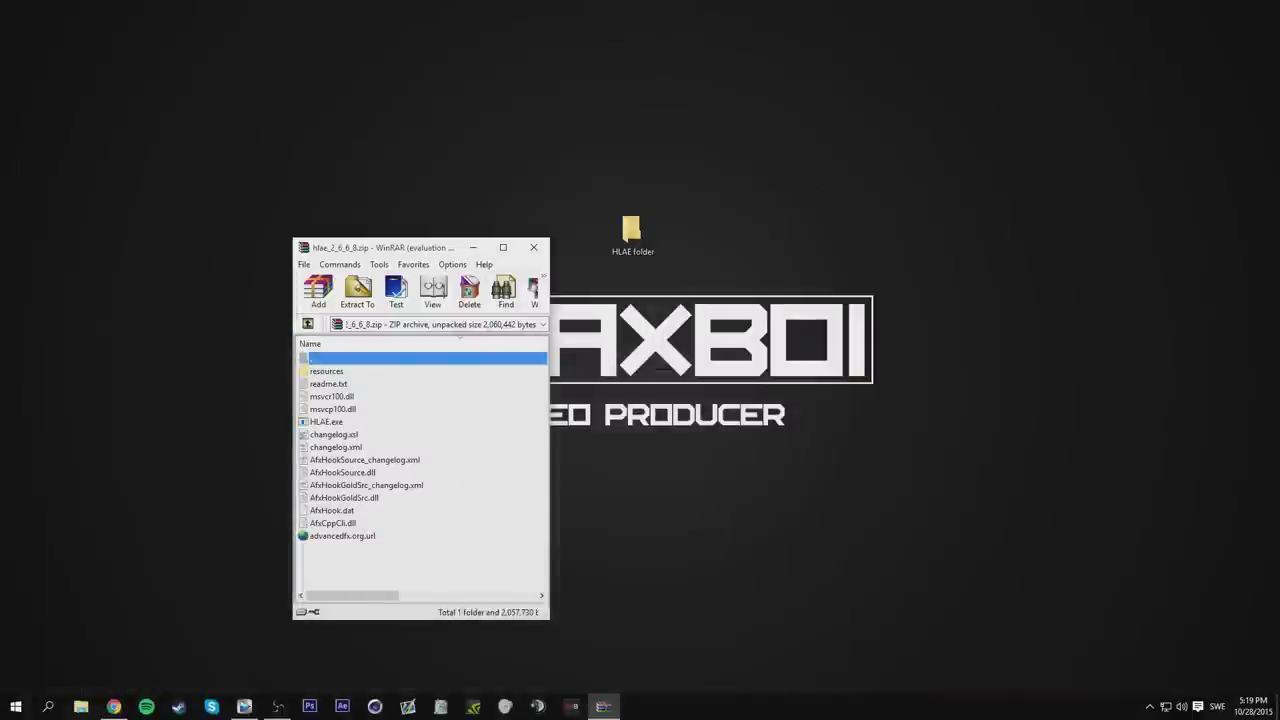
Extract the archive into the desktop HLAE folder and launch HLAE.exe from it
{"action": "left_click_drag", "start_coordinate": [345, 384], "coordinate": [632, 240]}
{"action": "left_click", "coordinate": [535, 248]}
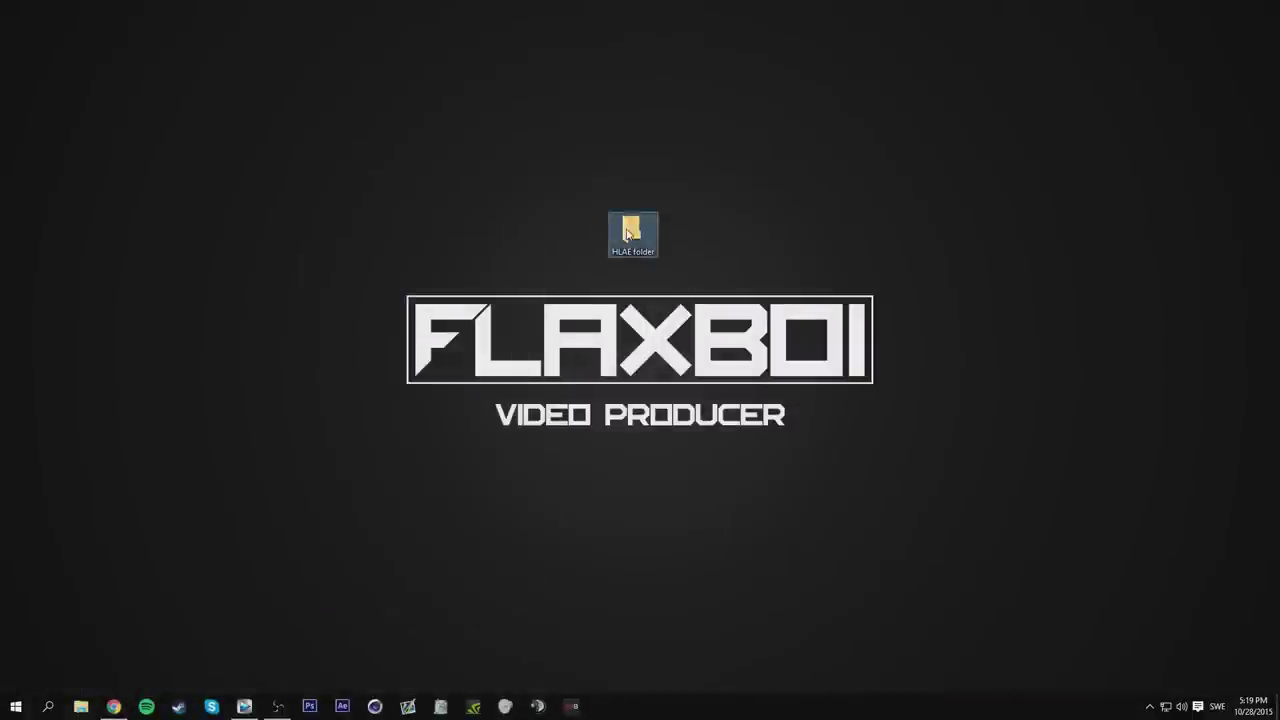
{"action": "double_click", "coordinate": [631, 232]}
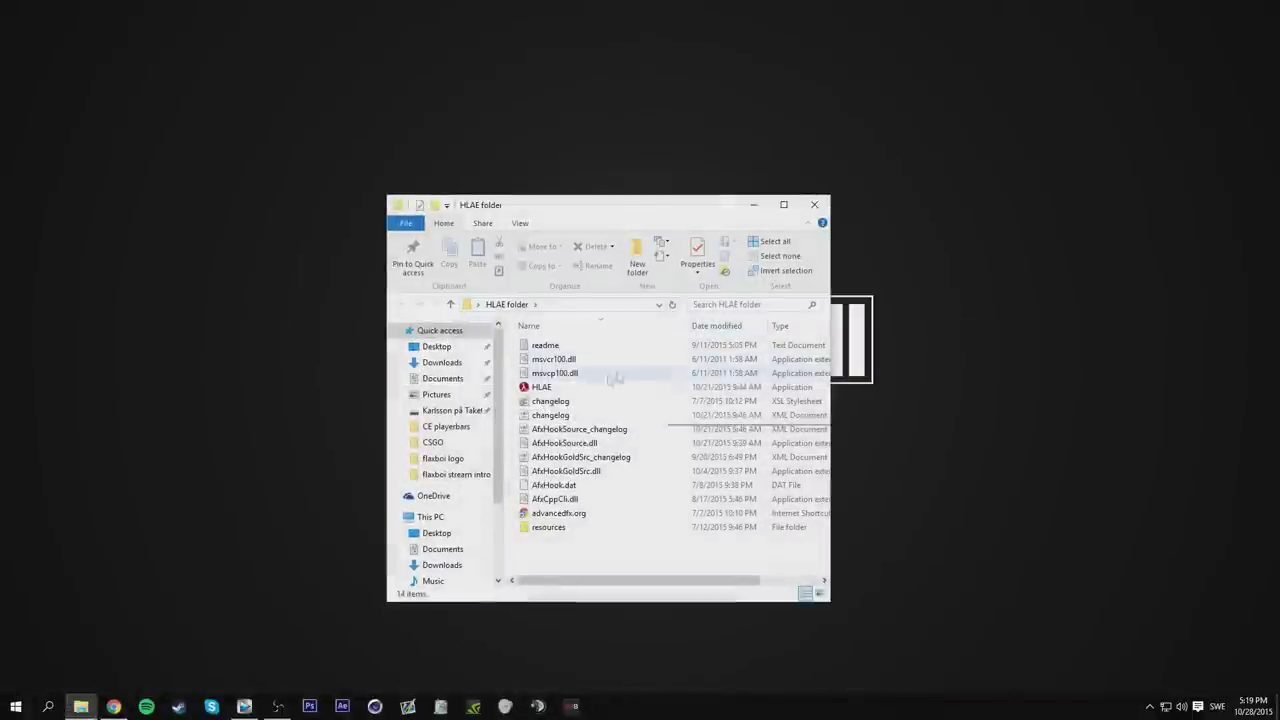
{"action": "double_click", "coordinate": [541, 388]}
{"action": "left_click_drag", "start_coordinate": [269, 169], "coordinate": [620, 297]}
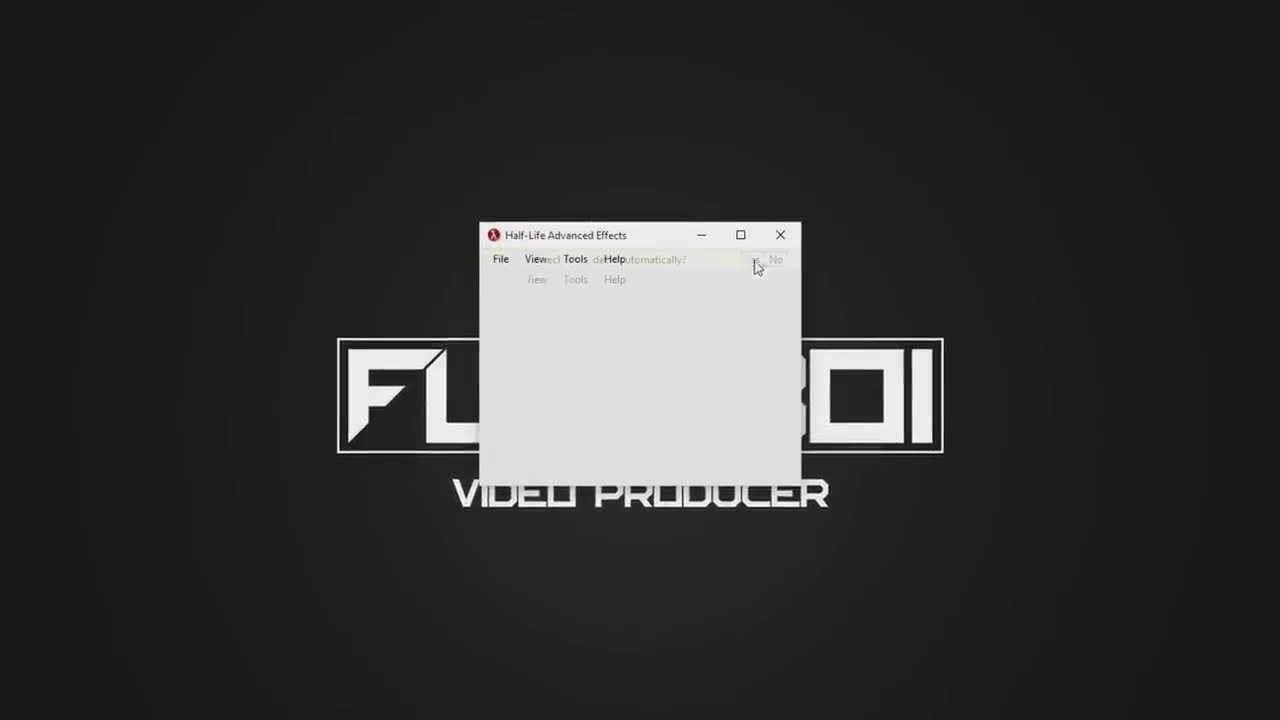
Open the Custom Loader and set AfxHookSource.dll as the hook DLL
{"action": "left_click", "coordinate": [575, 260]}
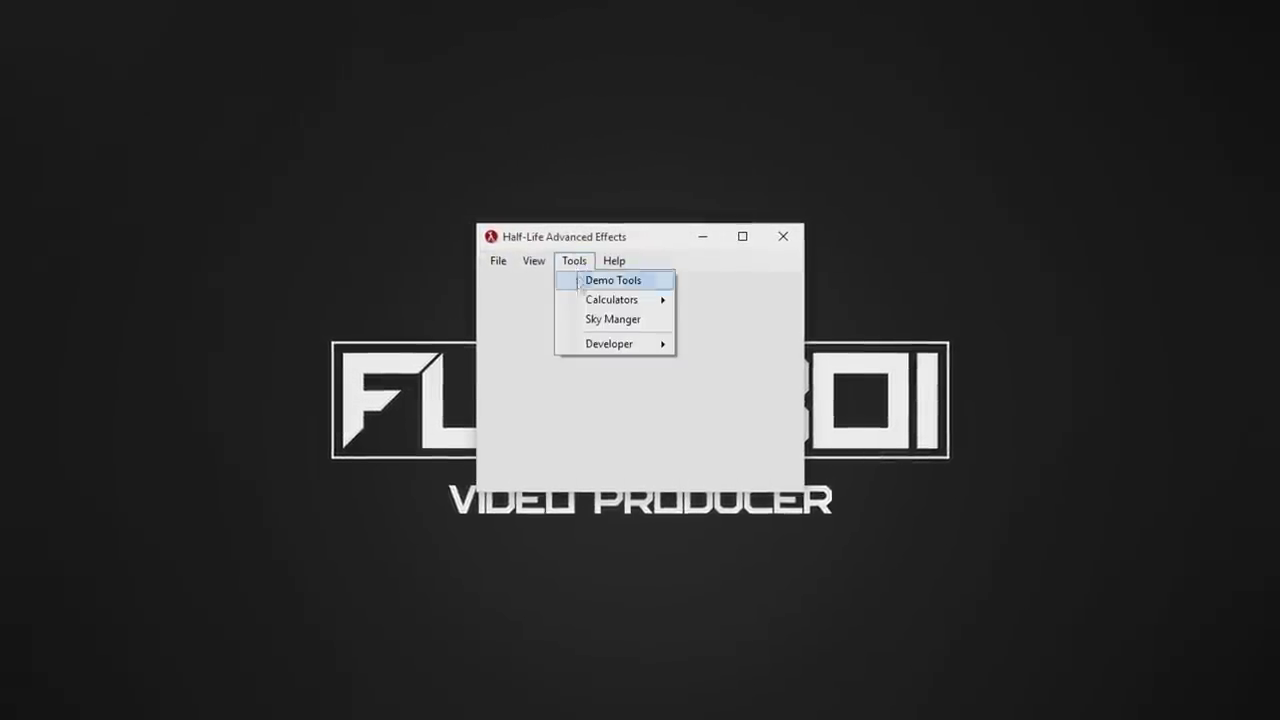
{"action": "left_click", "coordinate": [740, 348]}
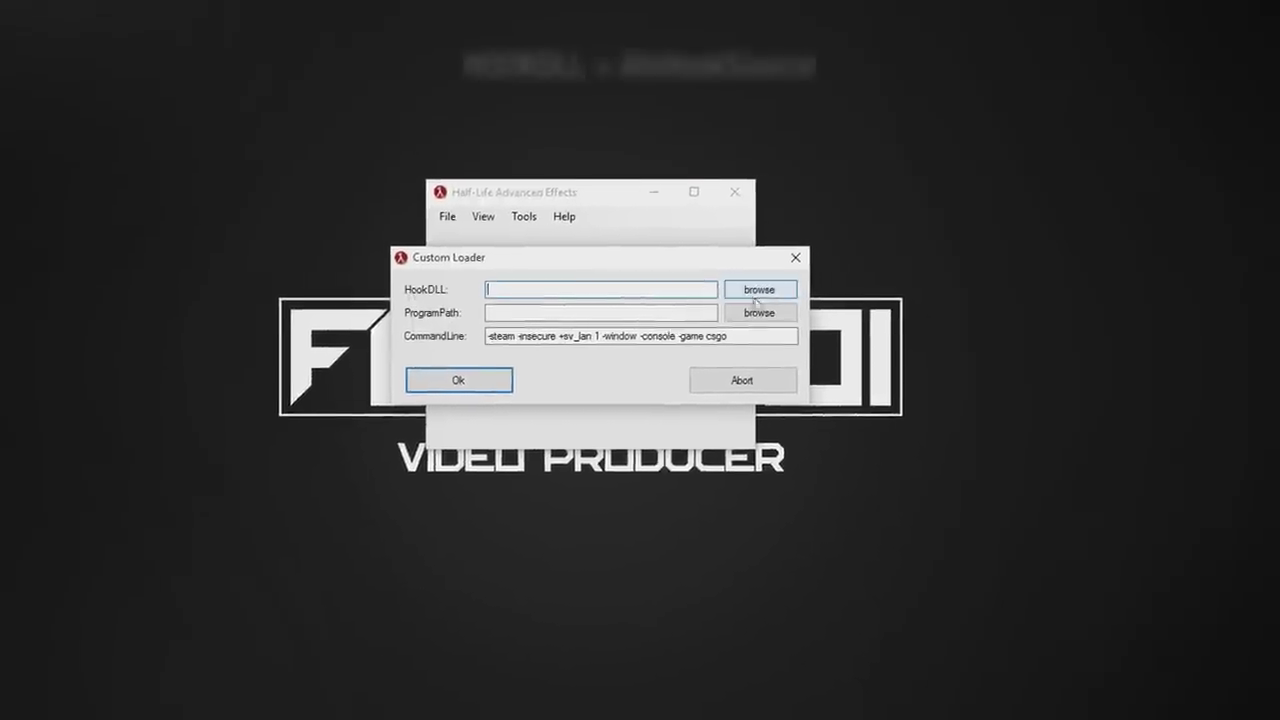
{"action": "left_click", "coordinate": [771, 300]}
{"action": "left_click", "coordinate": [565, 439]}
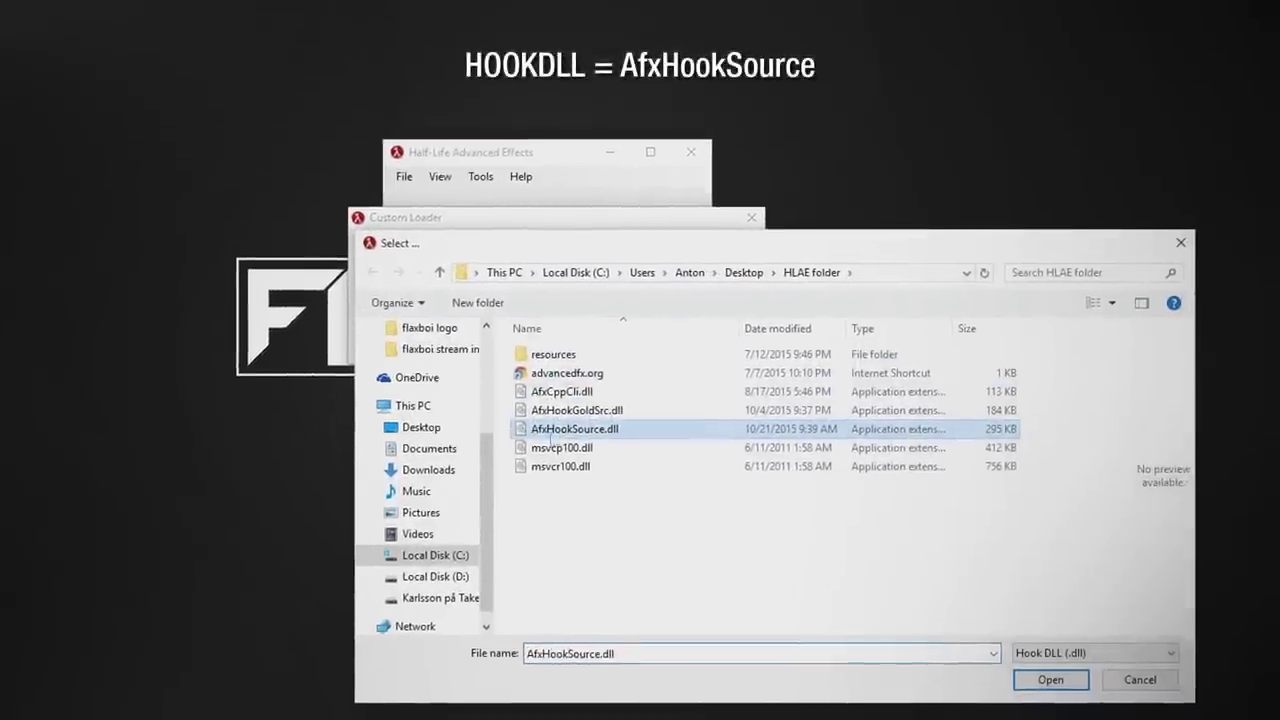
{"action": "left_click", "coordinate": [1022, 670]}
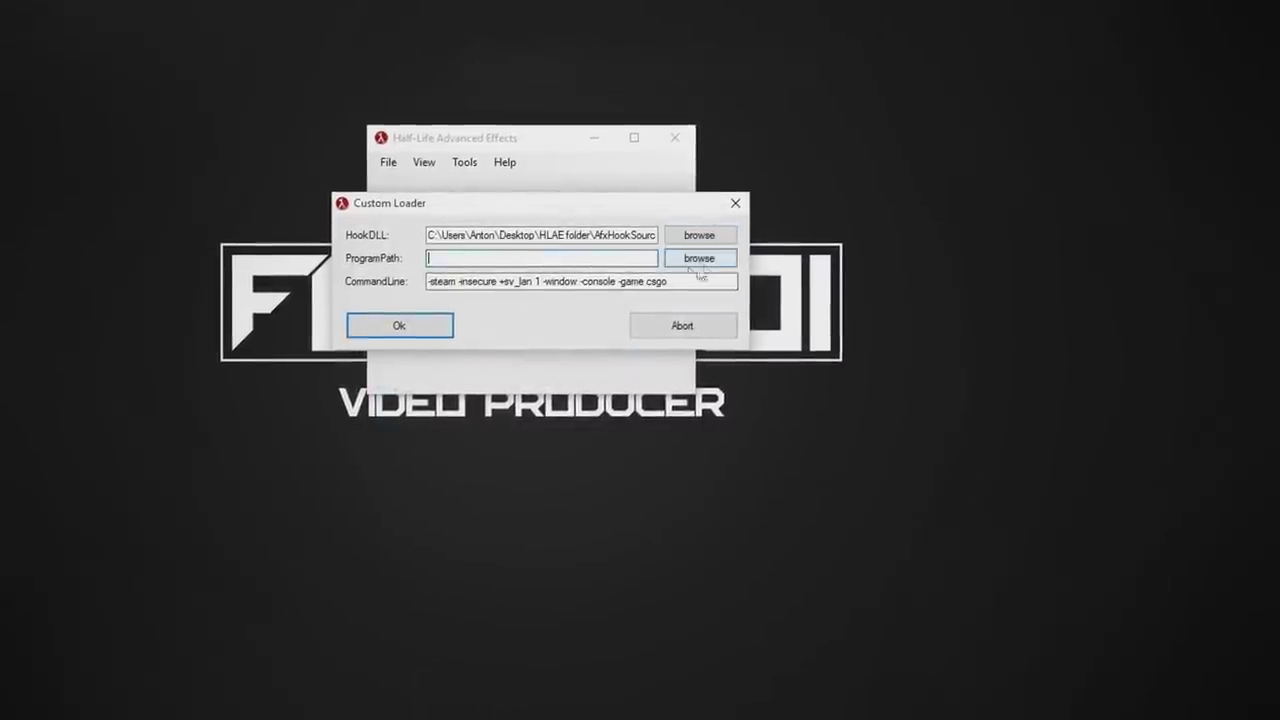
Point the program path to csgo.exe under D:\STEAM\steamapps and launch the game
{"action": "left_click", "coordinate": [699, 259]}
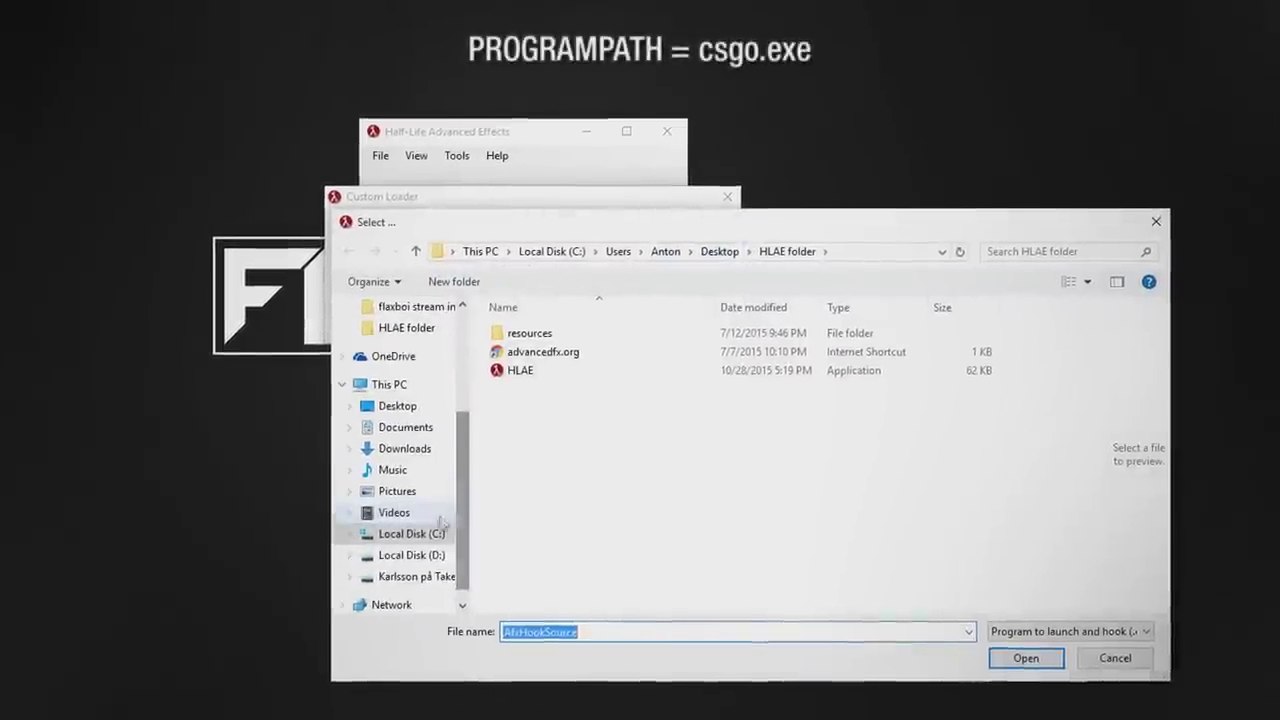
{"action": "left_click", "coordinate": [411, 555]}
{"action": "left_click", "coordinate": [550, 358]}
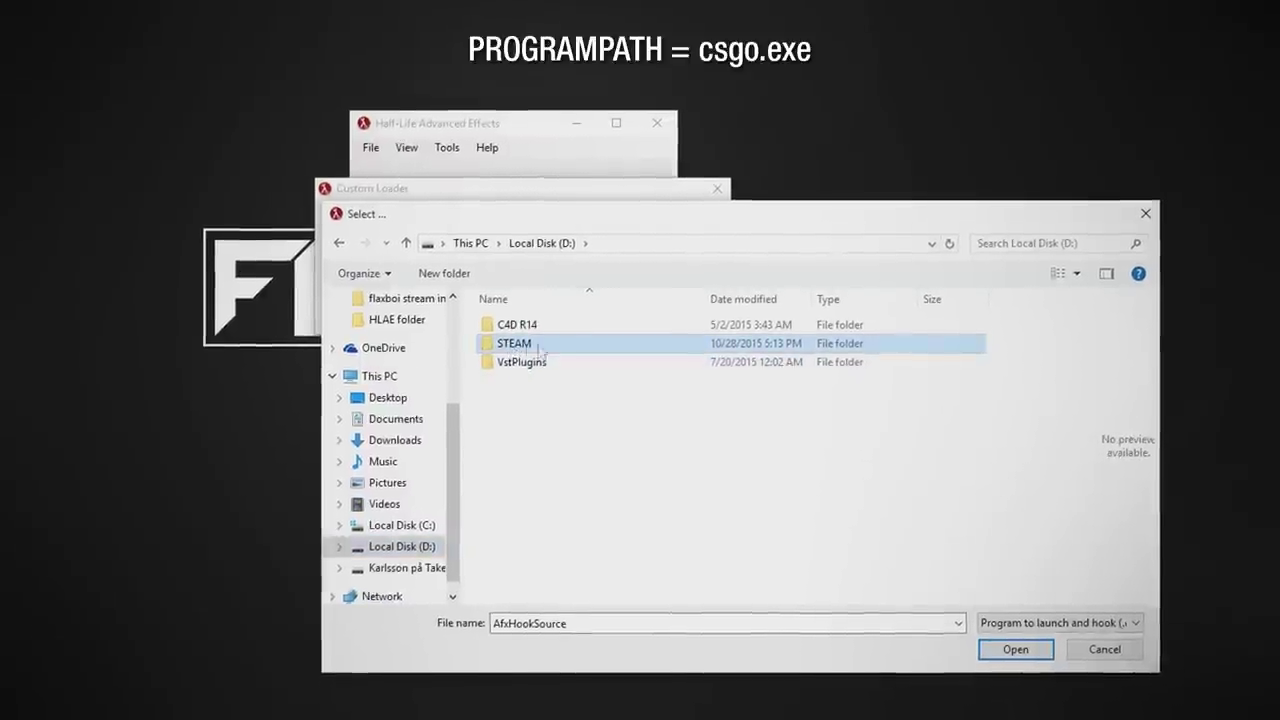
{"action": "double_click", "coordinate": [538, 346]}
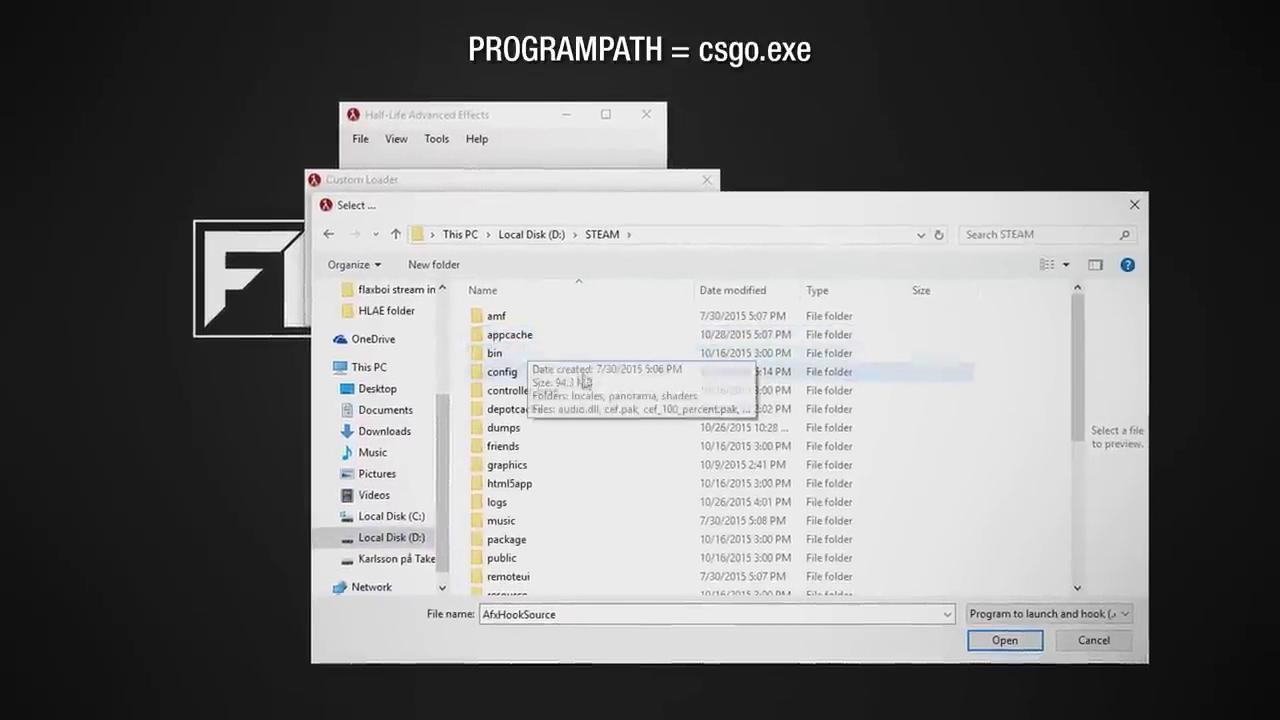
{"action": "scroll", "coordinate": [590, 378], "scroll_direction": "down", "scroll_amount": 4}
{"action": "left_click", "coordinate": [522, 456]}
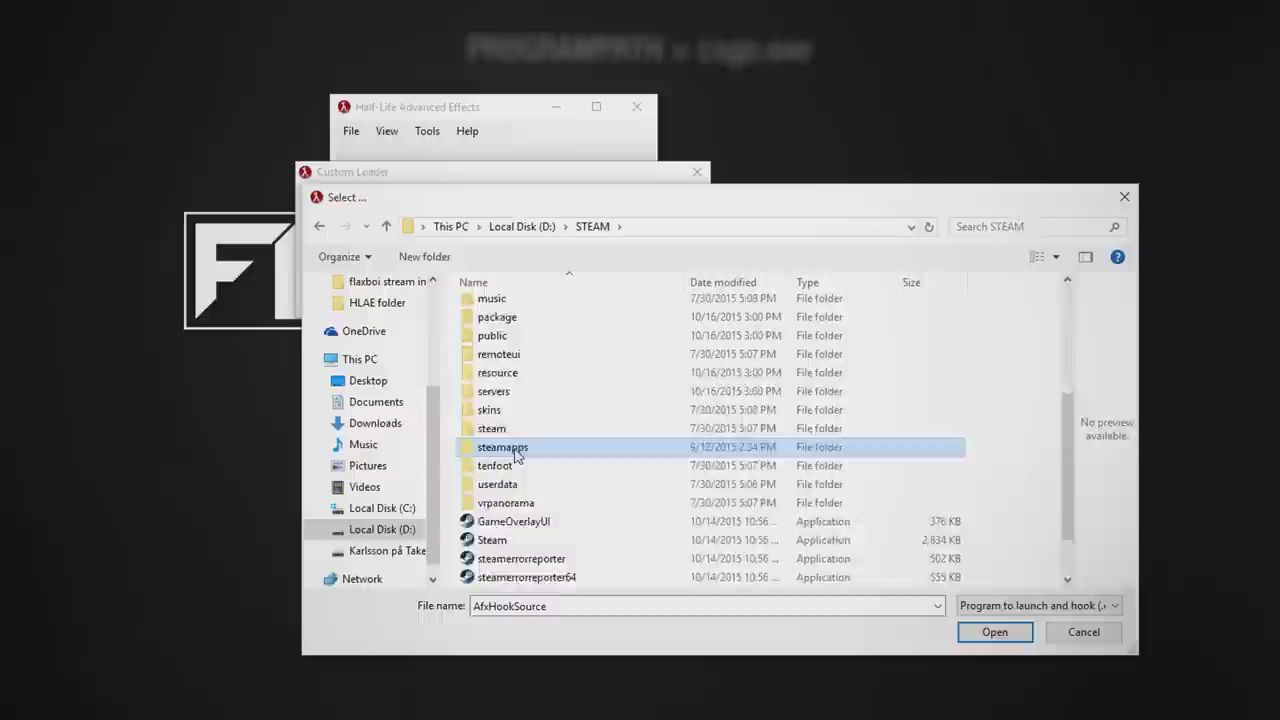
{"action": "double_click", "coordinate": [516, 456]}
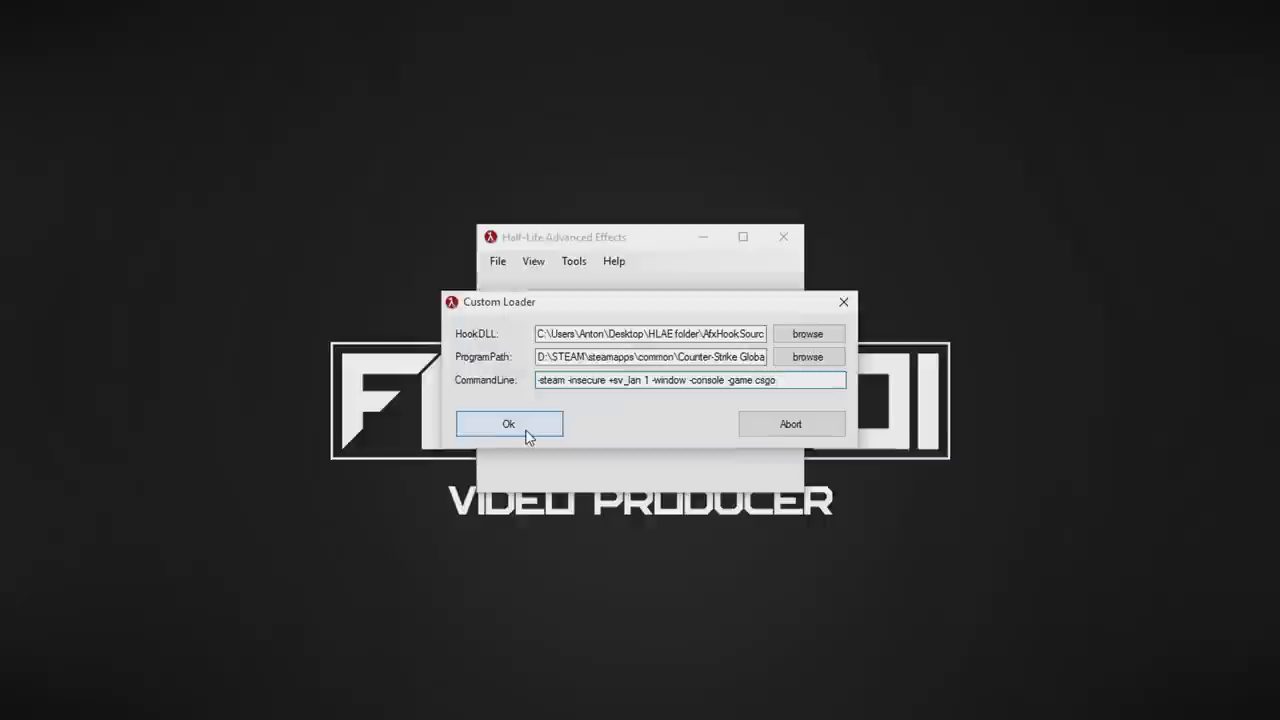
{"action": "left_click", "coordinate": [527, 432]}
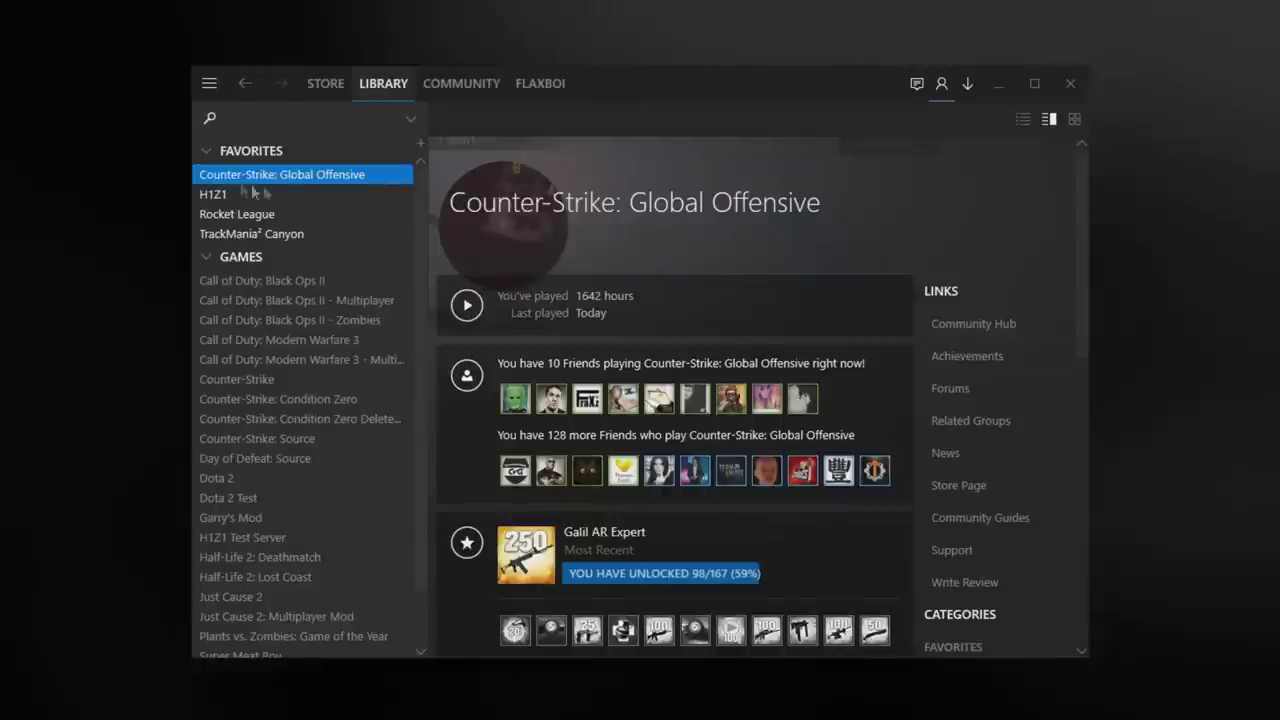
Enter -console as a launch option in CS:GO's Steam properties
{"action": "right_click", "coordinate": [319, 176]}
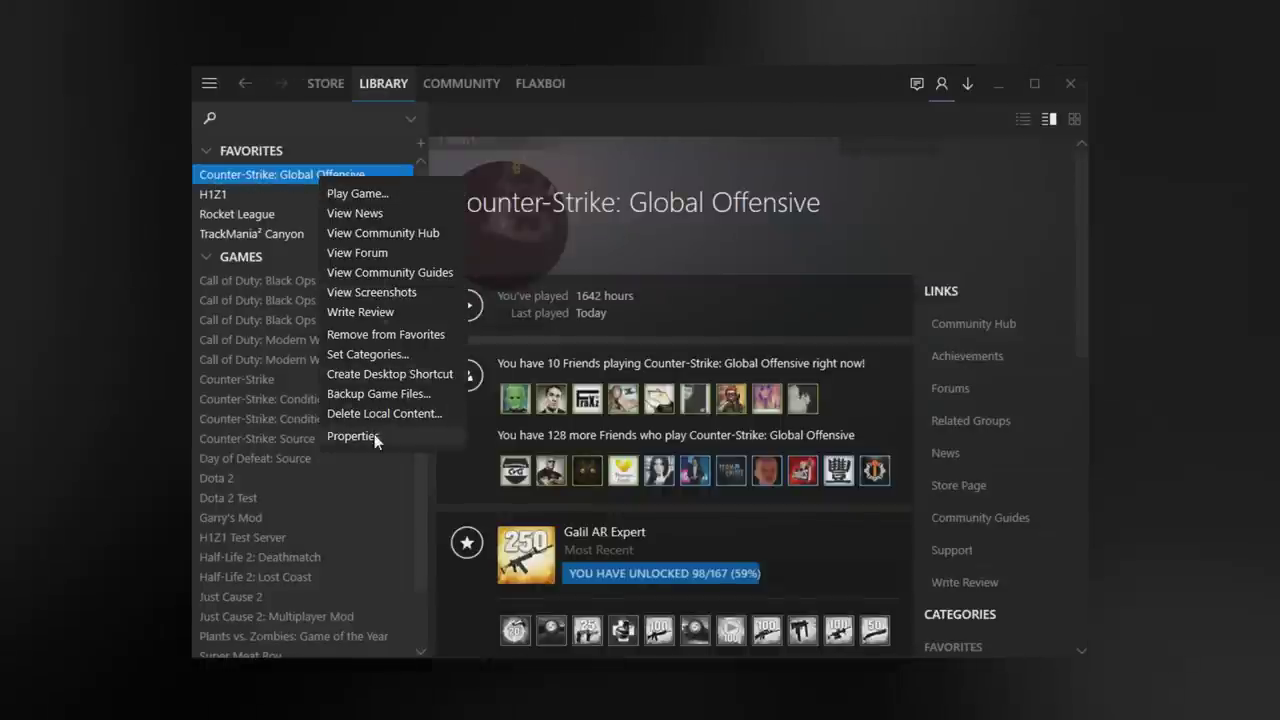
{"action": "left_click", "coordinate": [372, 435]}
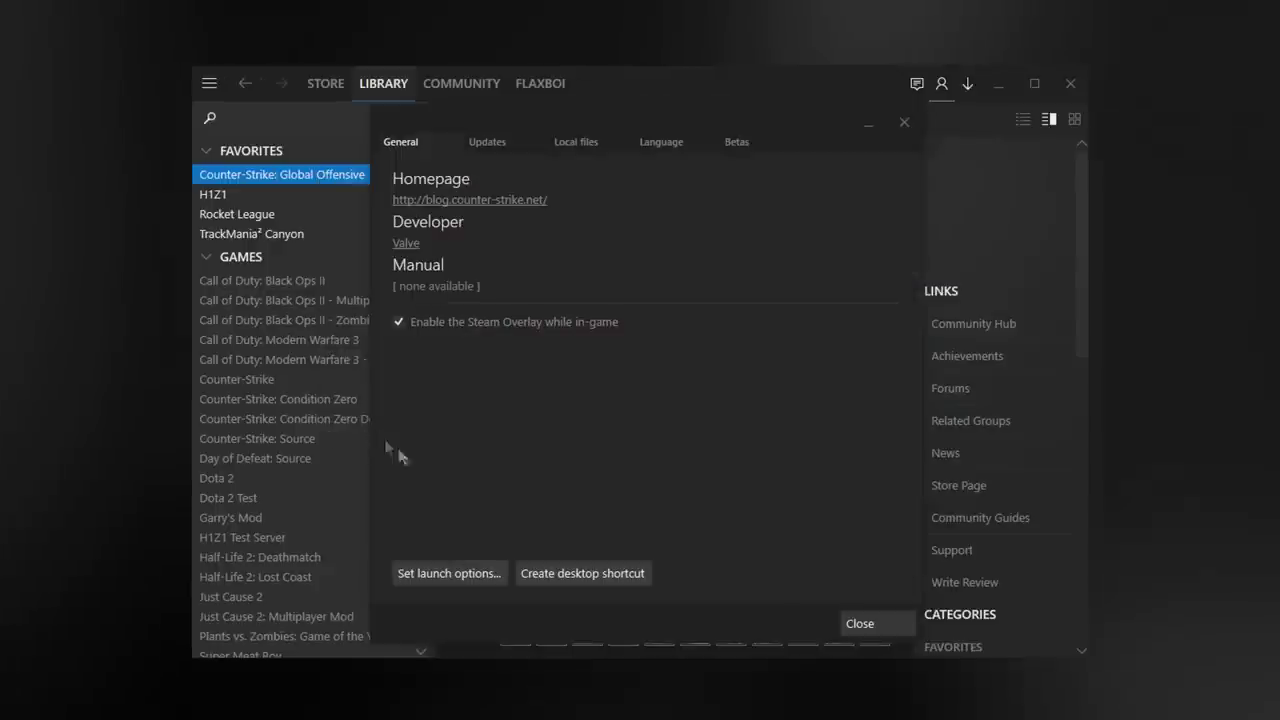
{"action": "left_click", "coordinate": [440, 574]}
{"action": "type", "text": "-conso"}
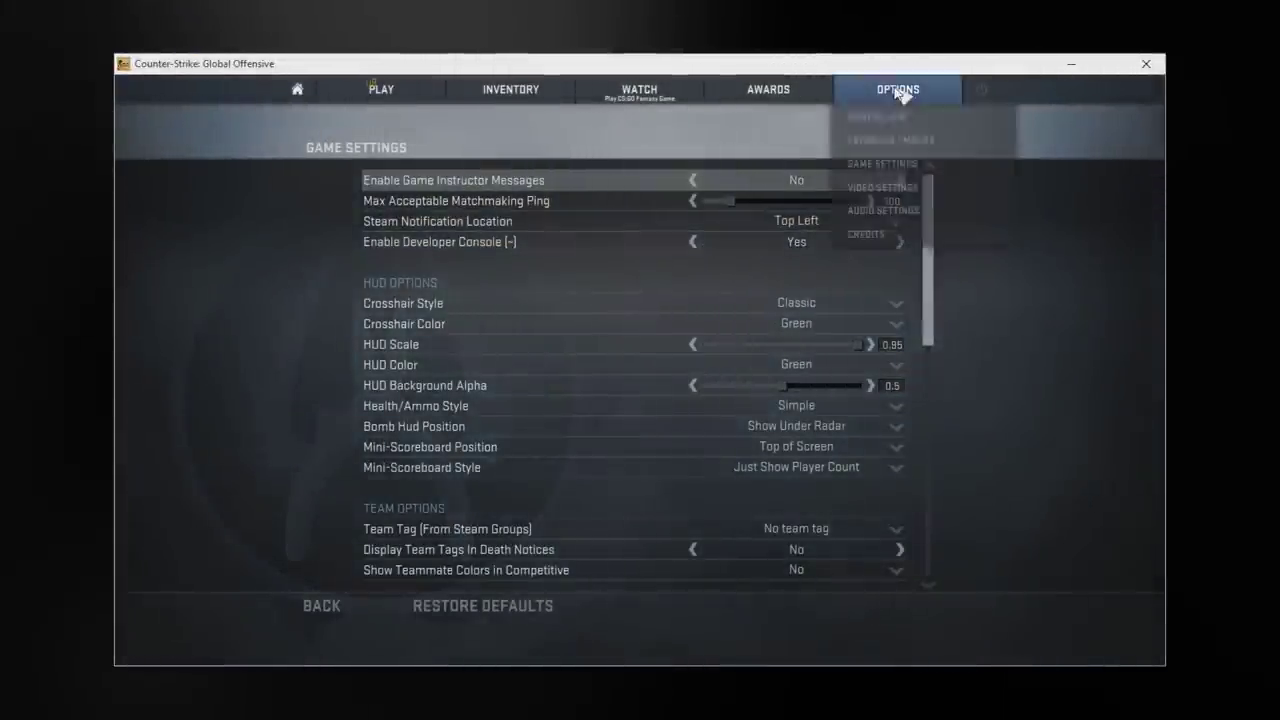
Select the Toggle Console binding in Keyboard / Mouse settings for rebinding
{"action": "left_click", "coordinate": [893, 150]}
{"action": "scroll", "coordinate": [840, 500], "scroll_direction": "down", "scroll_amount": 15}
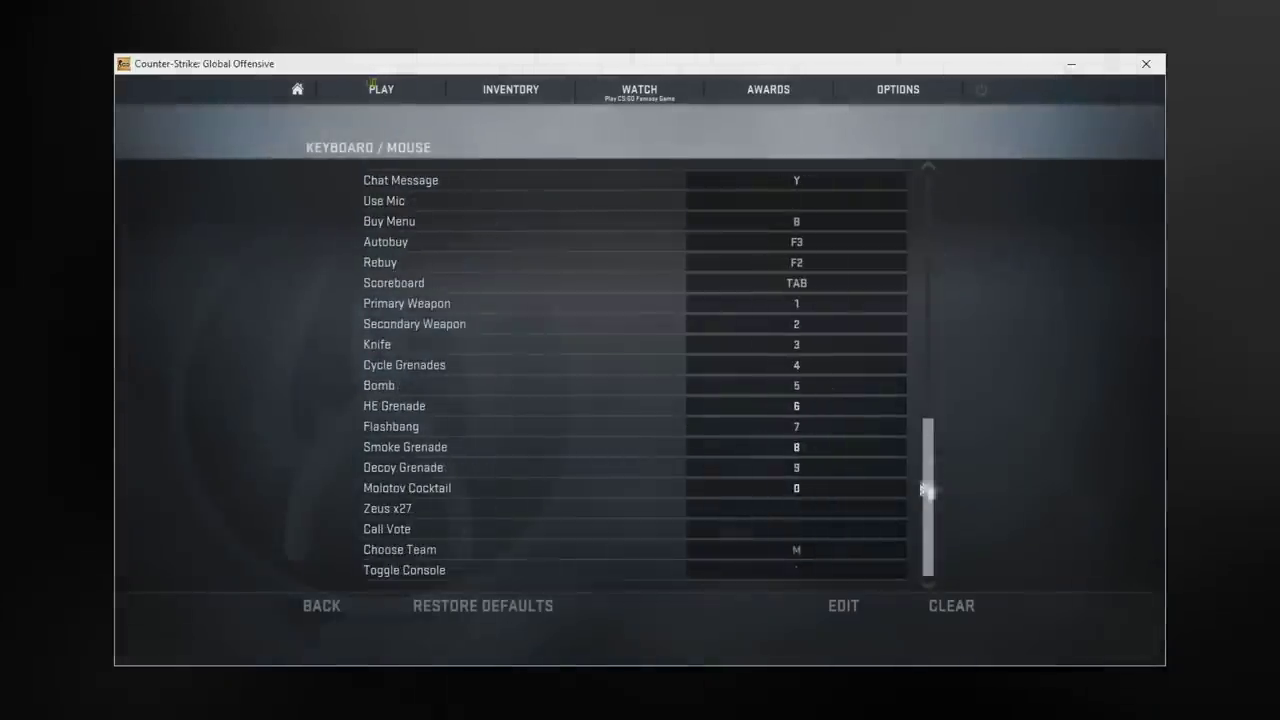
{"action": "left_click", "coordinate": [840, 578]}
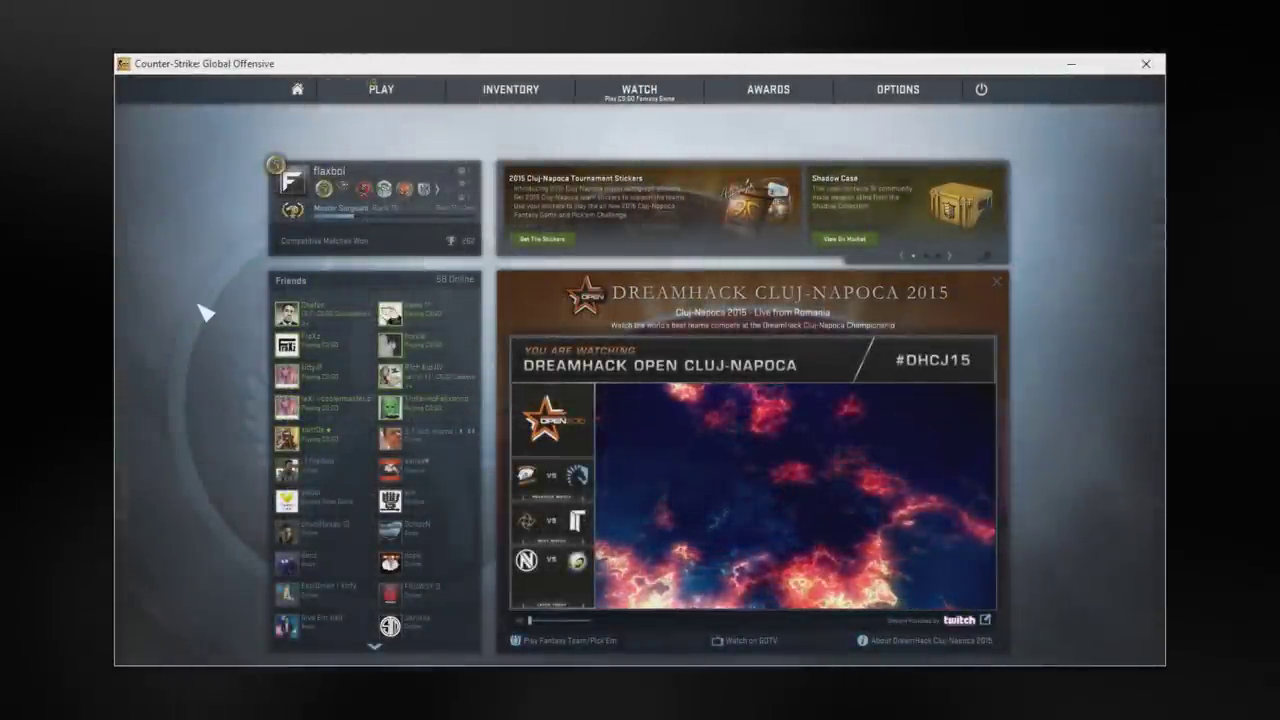
Load the baton_5kspraydown_ak47 demo from the demo playback controls
{"action": "key", "text": "shift+F2"}
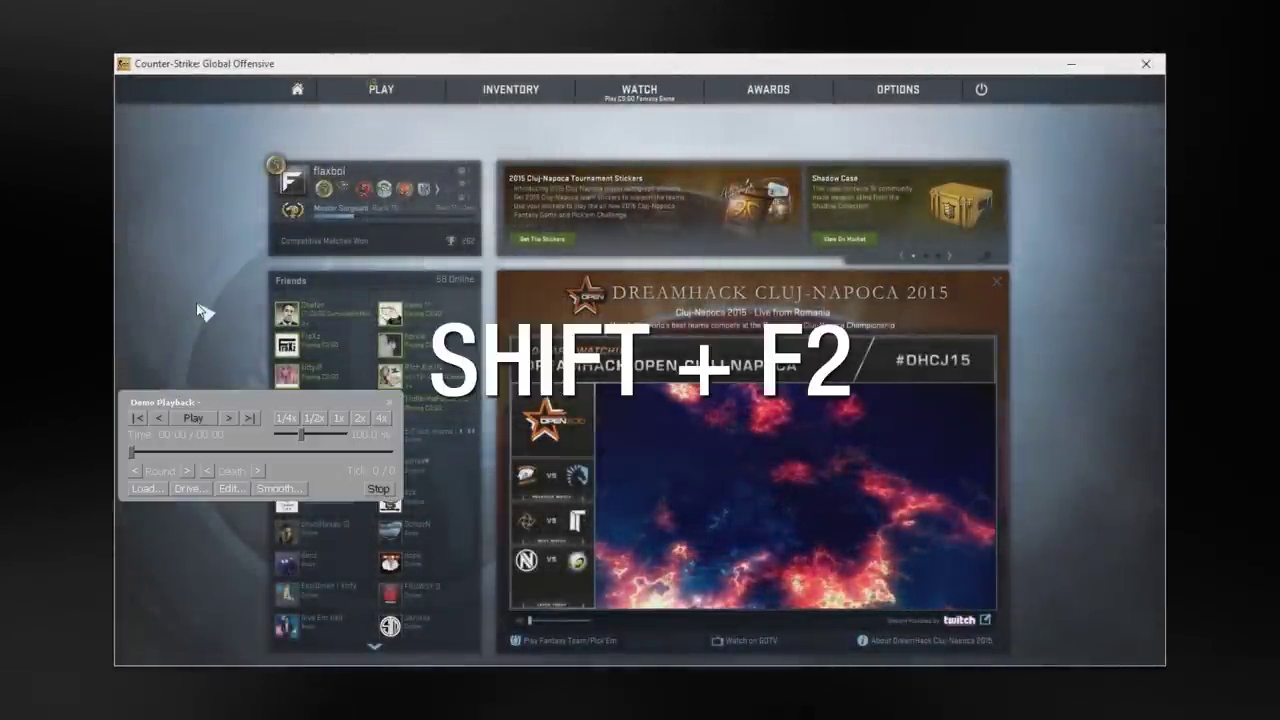
{"action": "left_click", "coordinate": [145, 489]}
{"action": "double_click", "coordinate": [455, 465]}
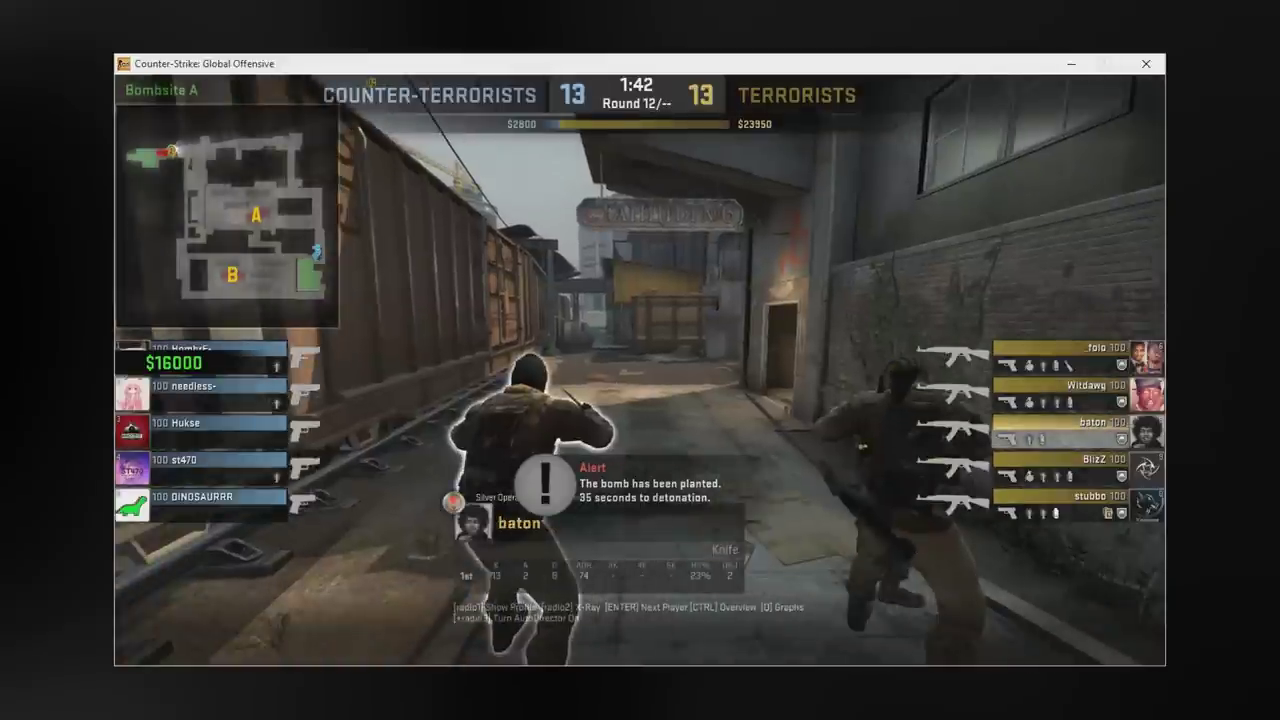
{"action": "key", "text": "shift+F2"}
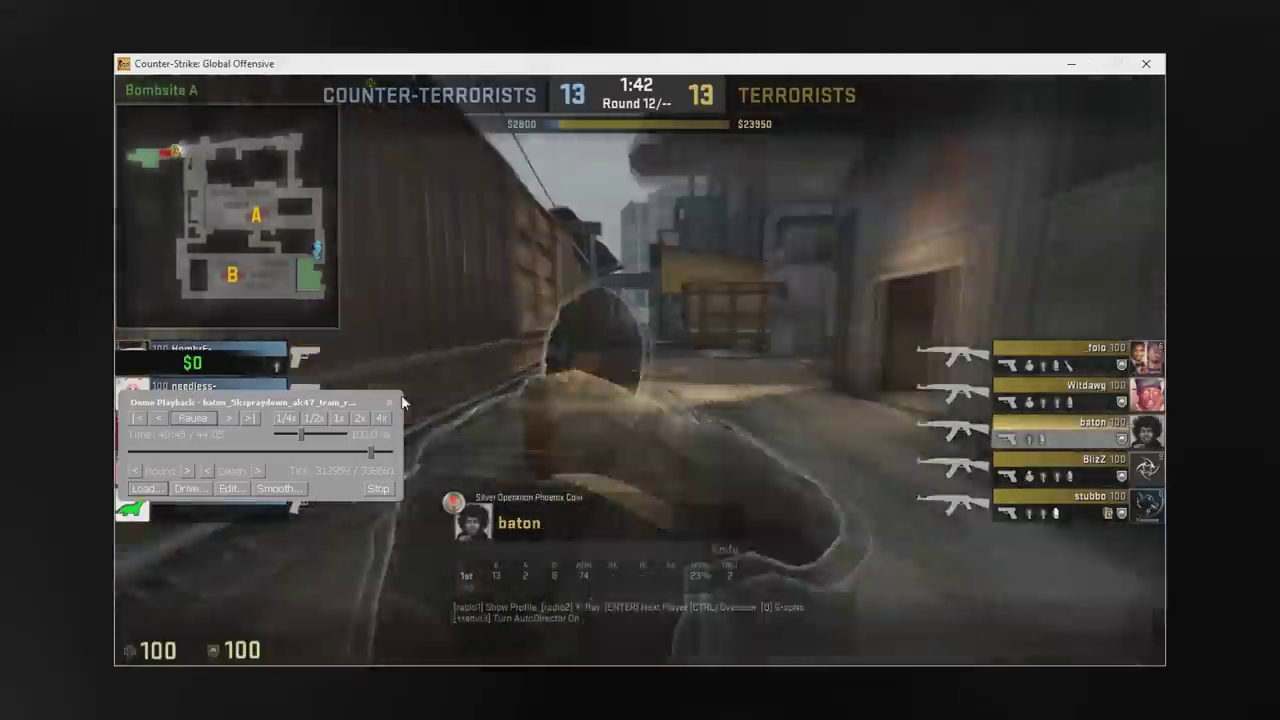
Run mirv_deathmsg debug 1, let the demo play, then reopen the console to read kill ids
{"action": "key", "text": "shift+F2"}
{"action": "key", "text": "grave"}
{"action": "type", "text": "mirv_de"}
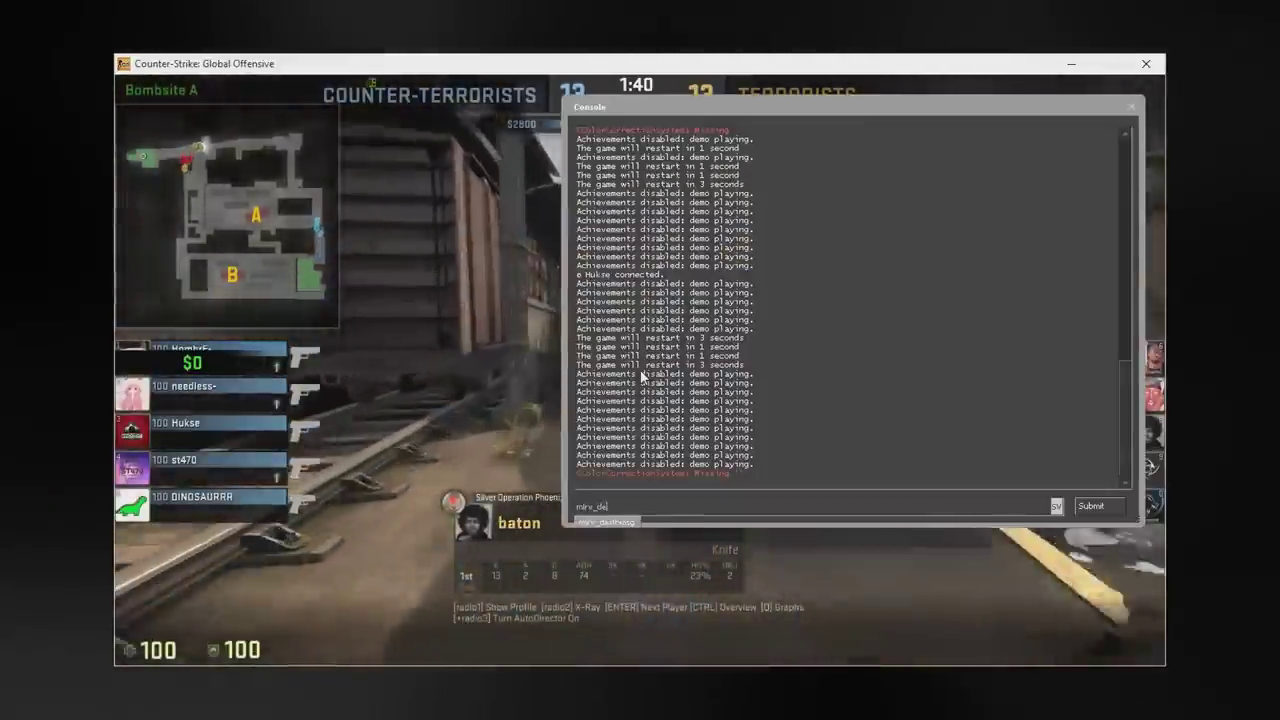
{"action": "type", "text": "athmsg debug 1"}
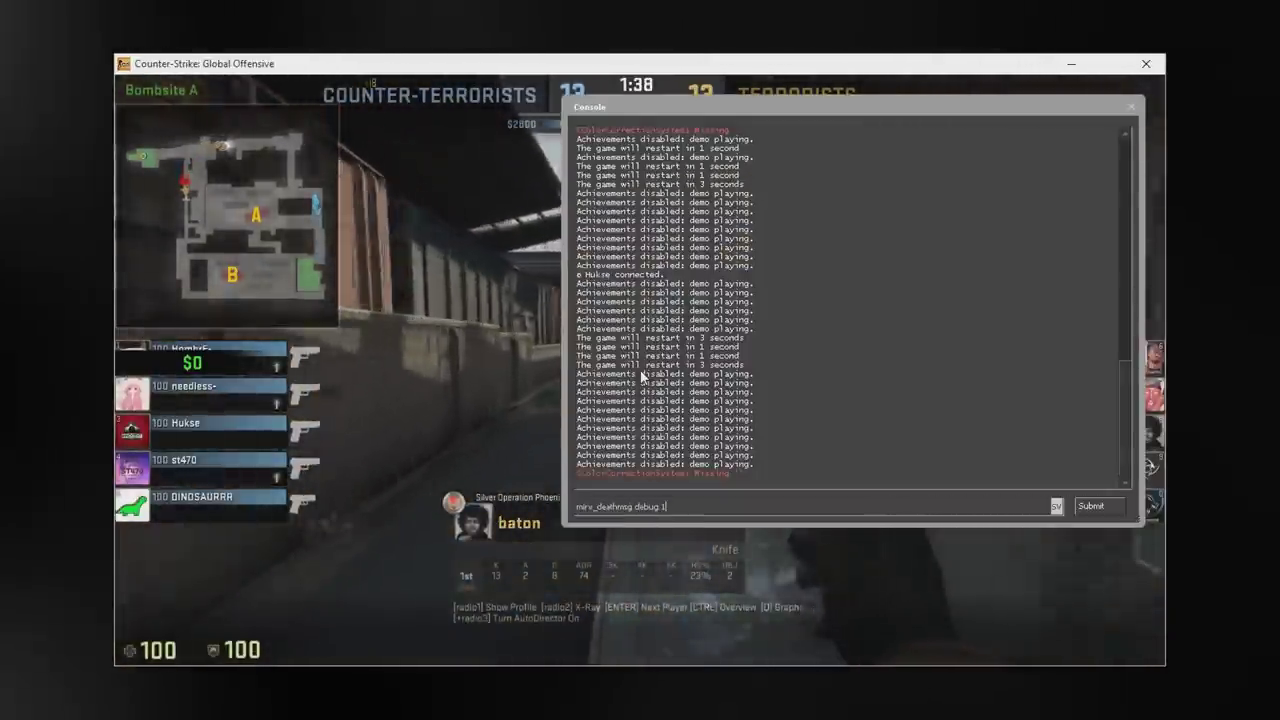
{"action": "key", "text": "Return"}
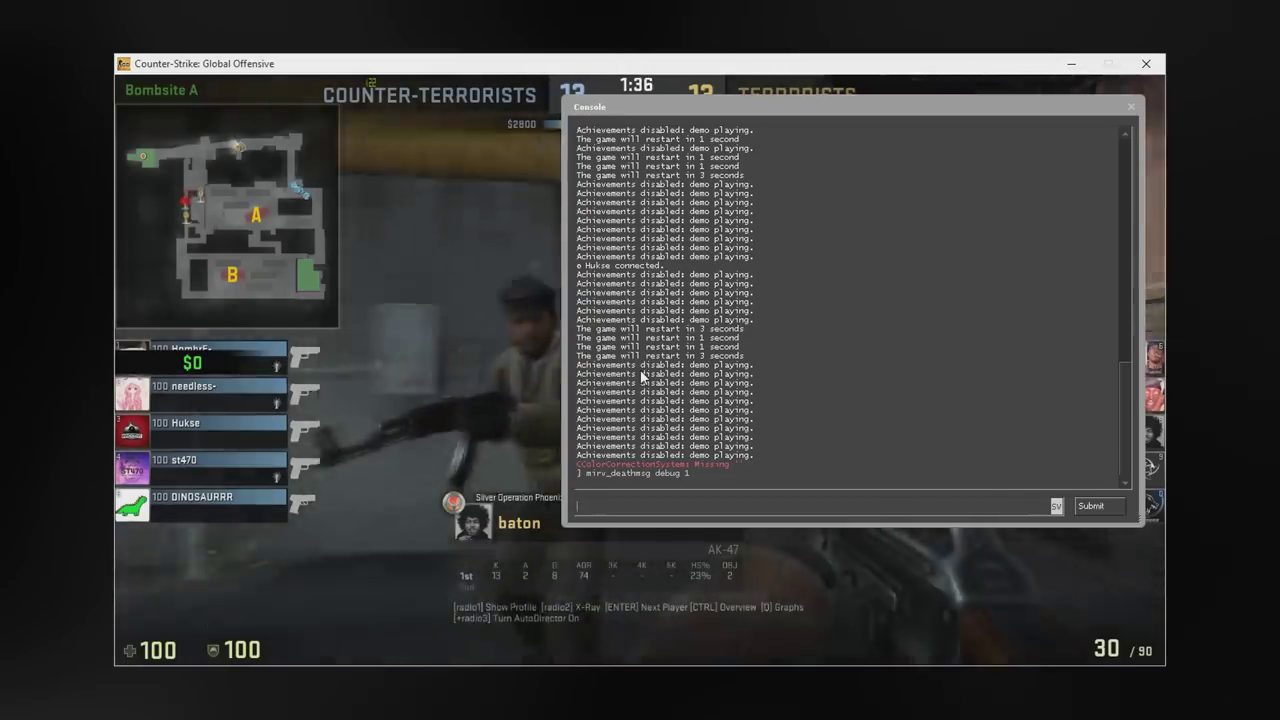
{"action": "key", "text": "grave"}
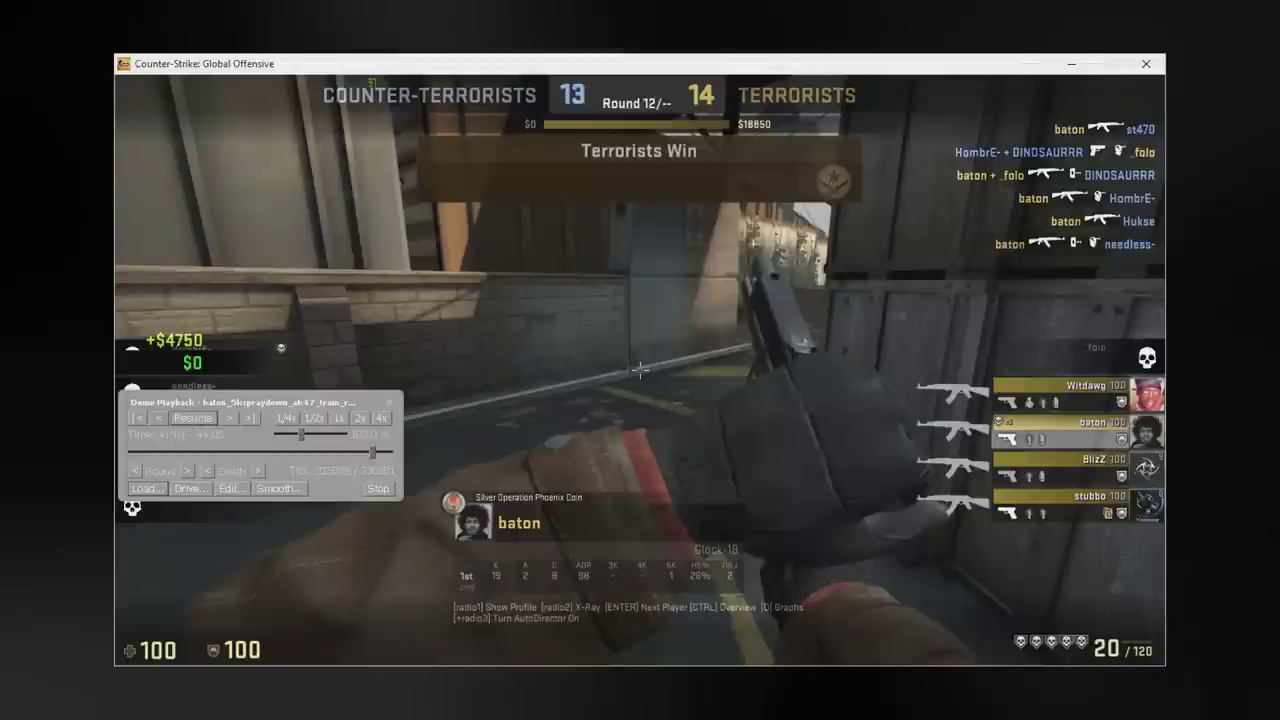
{"action": "key", "text": "grave"}
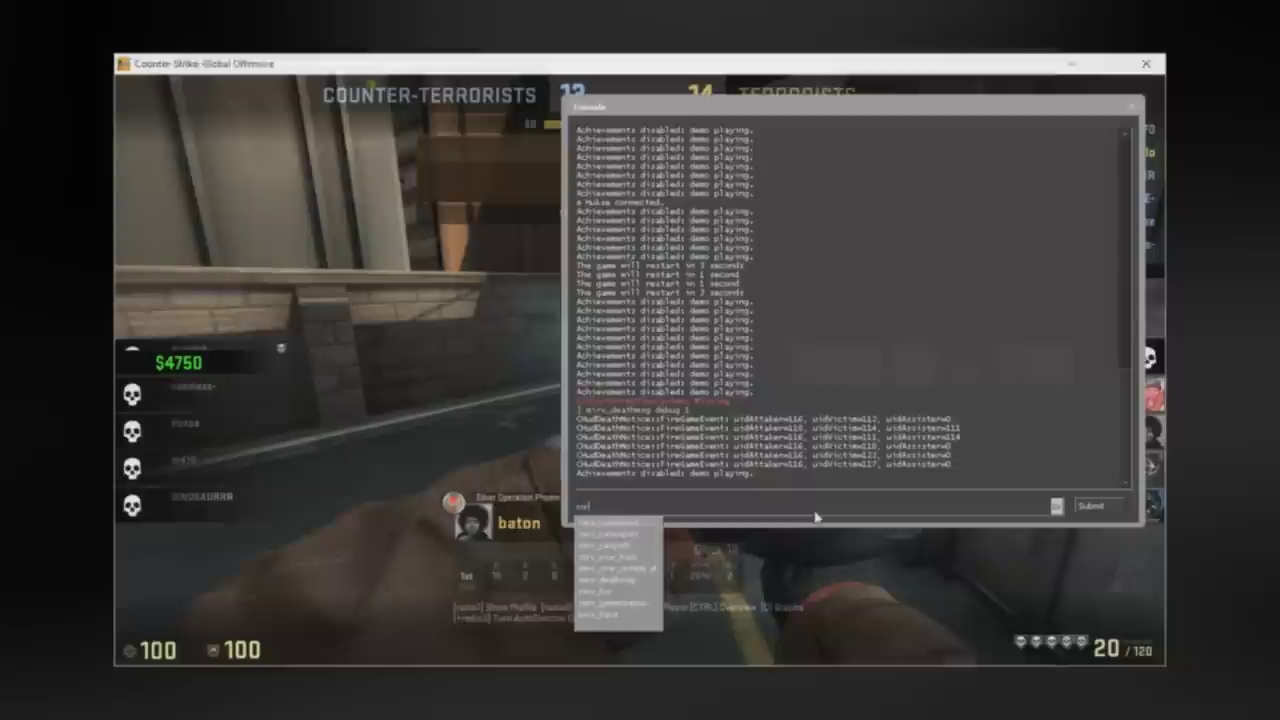
Run mirv_deathmsg block !116 * so only player 116's kills remain in the feed
{"action": "type", "text": "deathmsg block !116 *"}
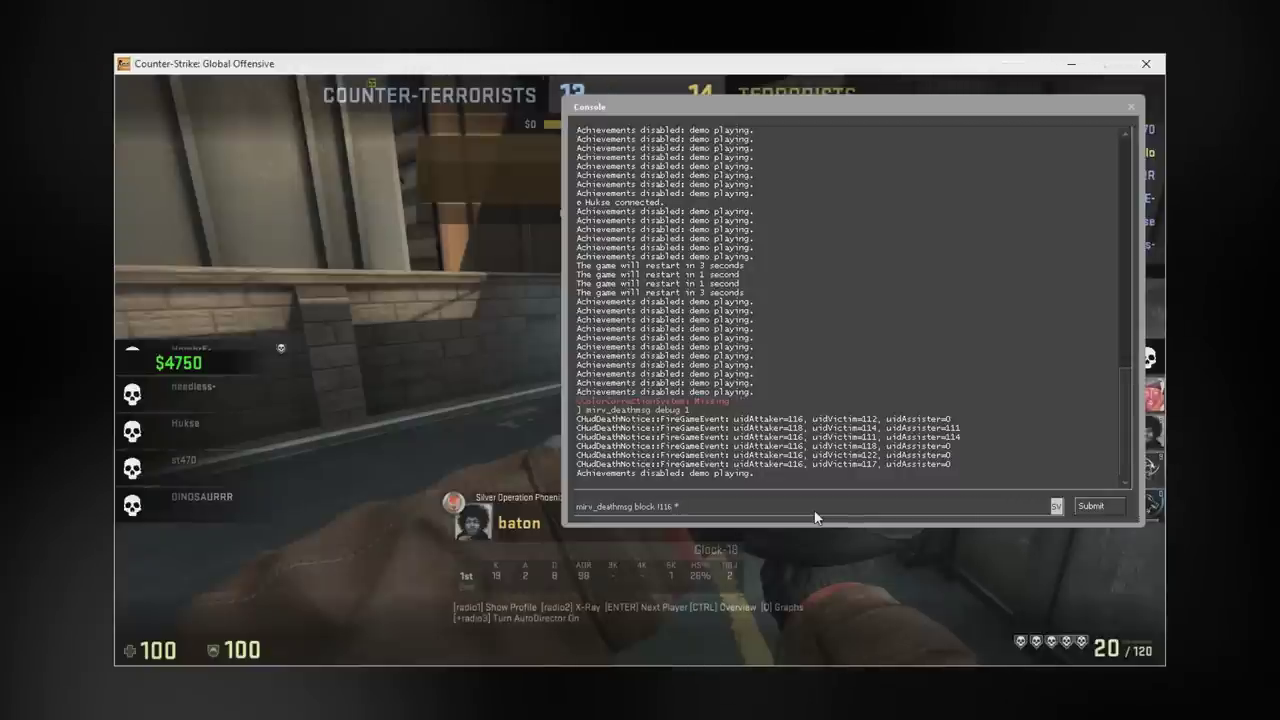
{"action": "key", "text": "Return"}
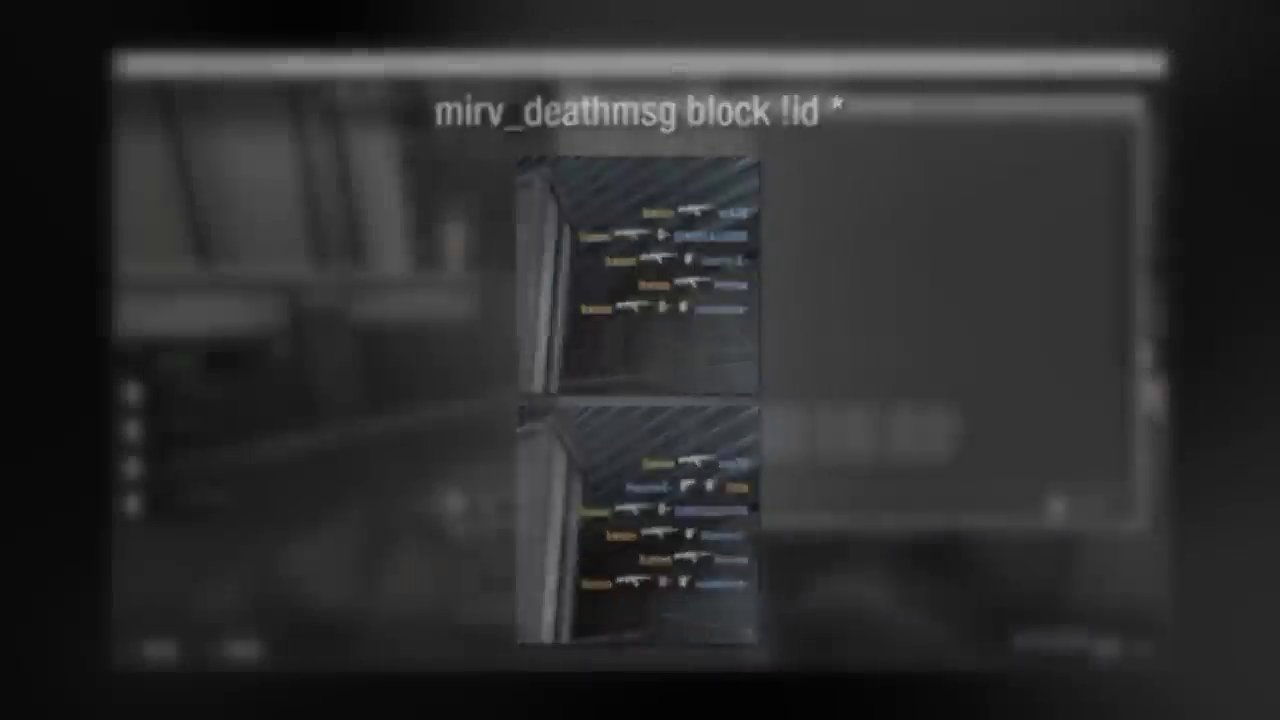
Run mirv_deathmsg cfg noticelifetime 10 to keep kill notices on screen for 10 seconds
{"action": "type", "text": "dea"}
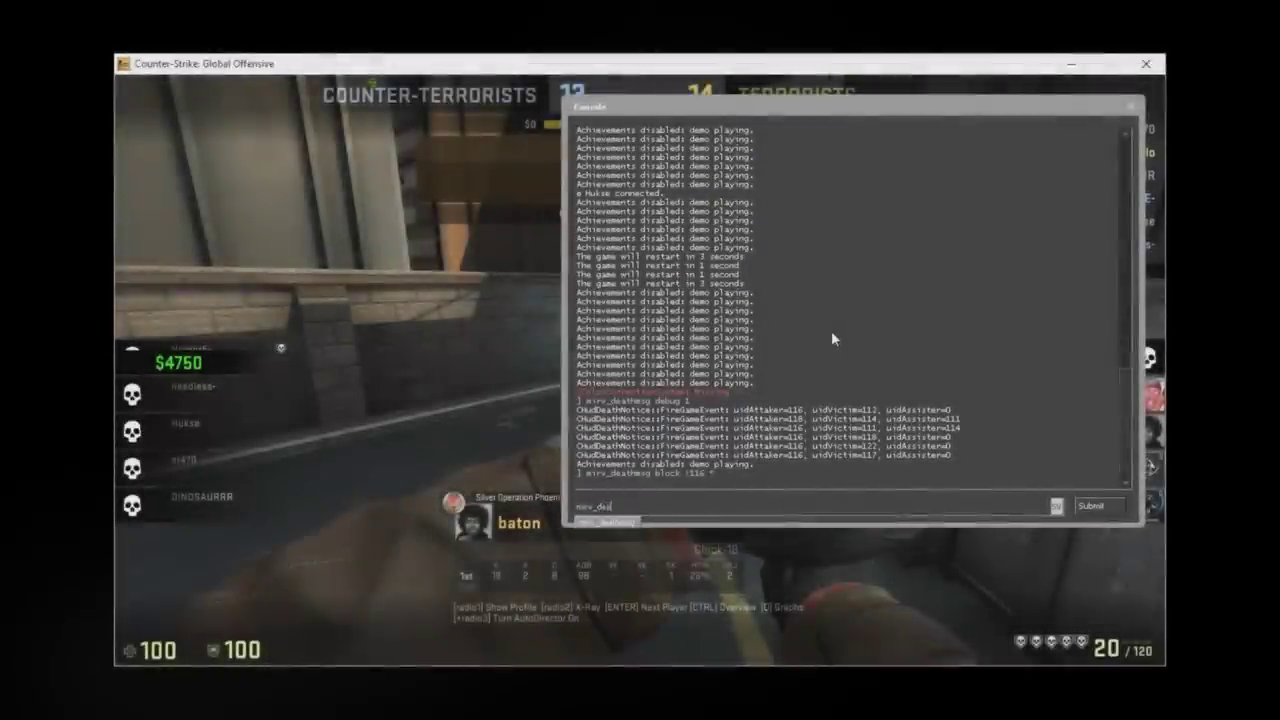
{"action": "type", "text": "thmsg cfg noticelifetime"}
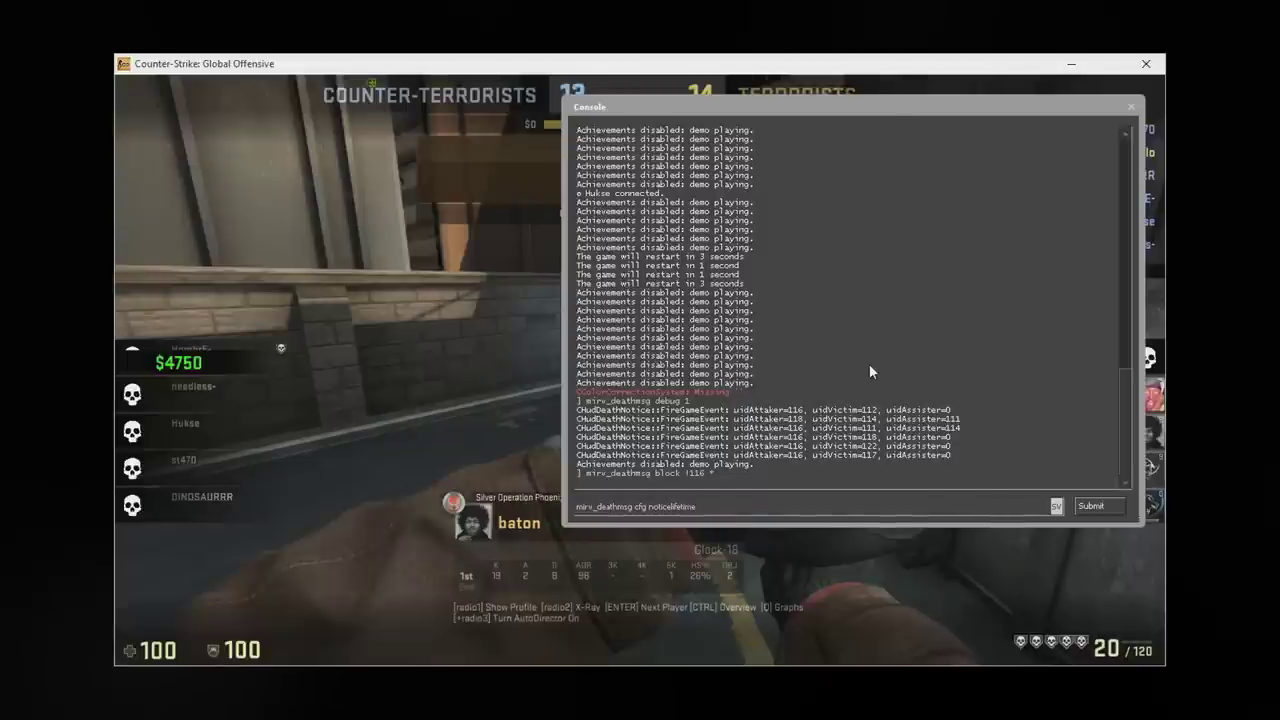
{"action": "type", "text": "10"}
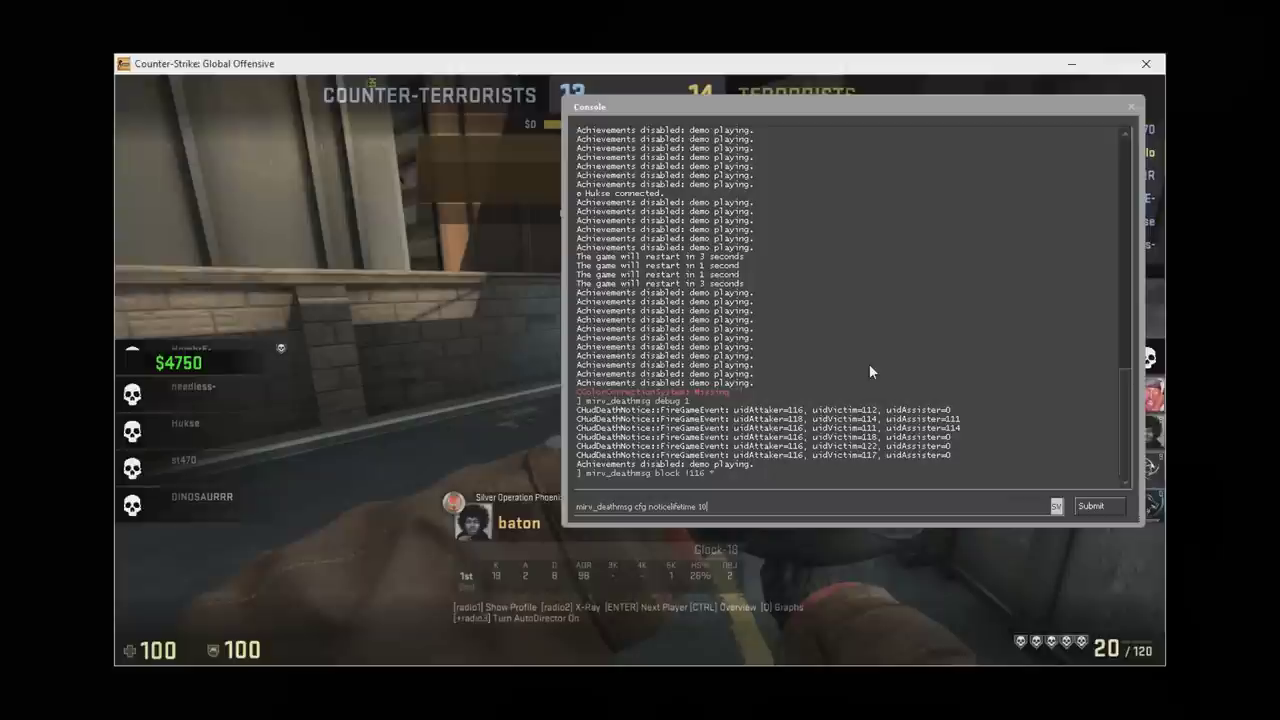
{"action": "key", "text": "Return"}
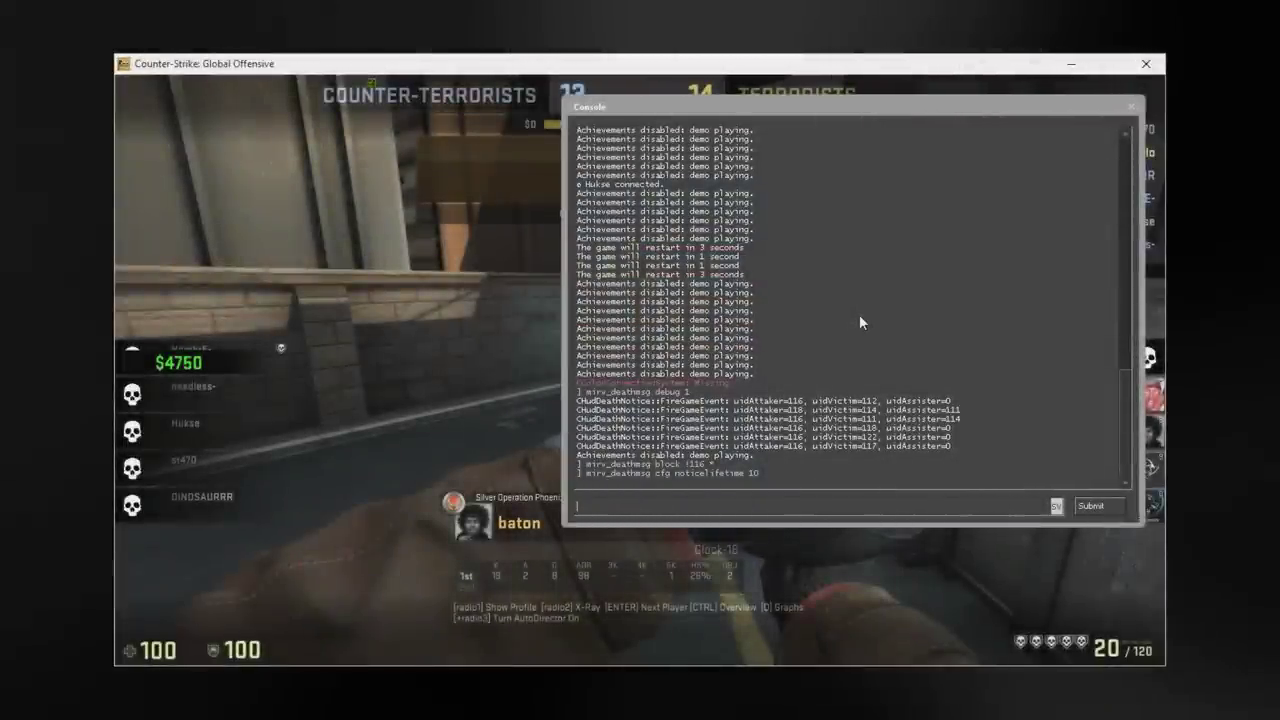
Run mirv_deathmsg highlightId 116 and close the console to watch the demo
{"action": "type", "text": "mirv_death"}
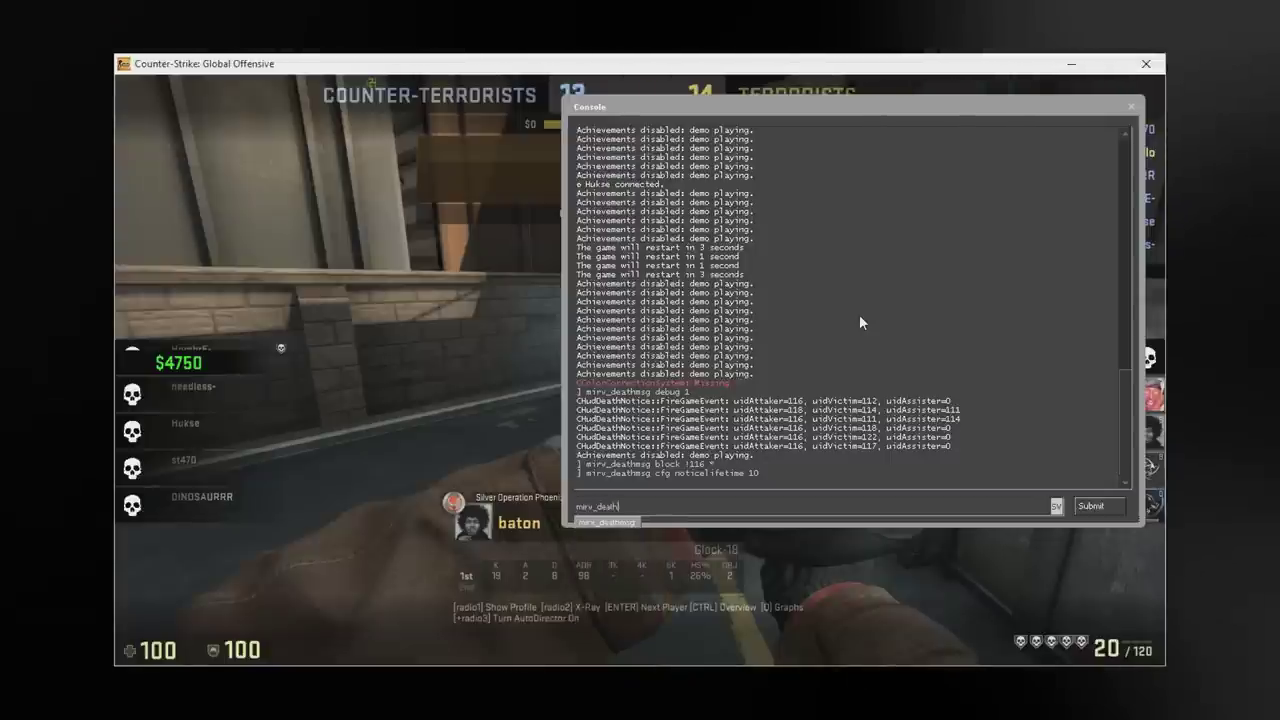
{"action": "type", "text": "msg highlightId "}
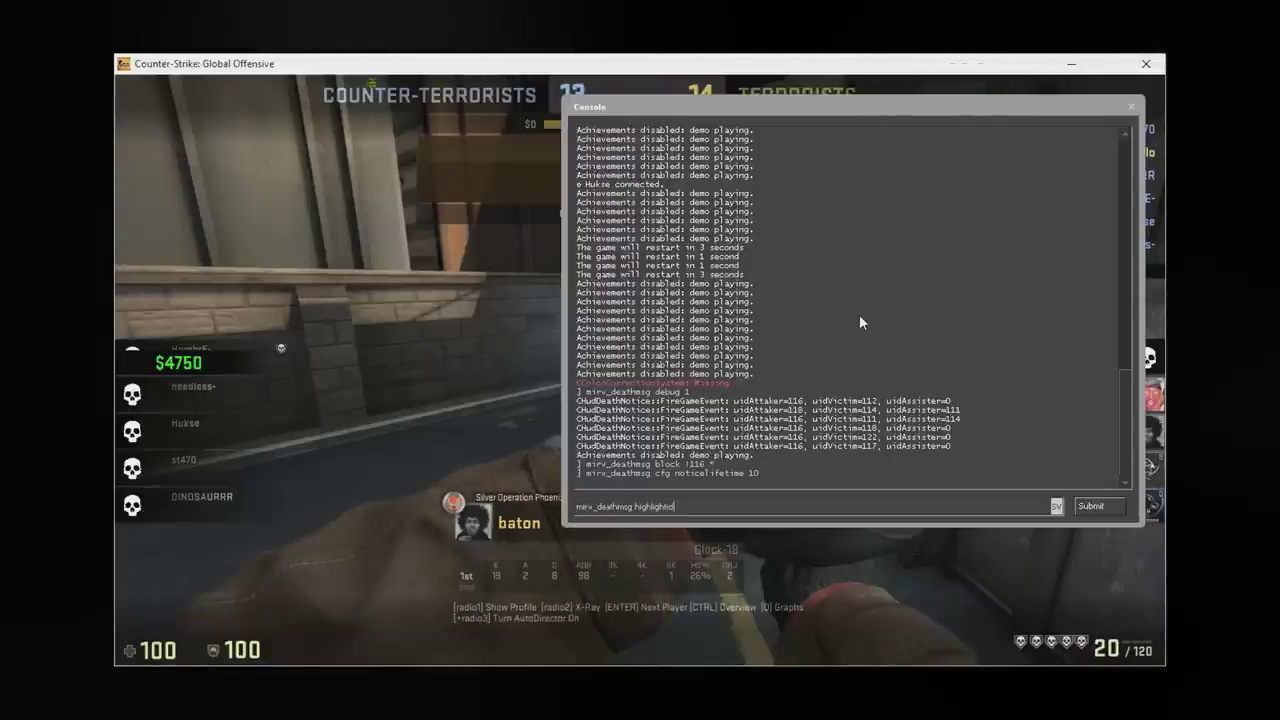
{"action": "type", "text": "11"}
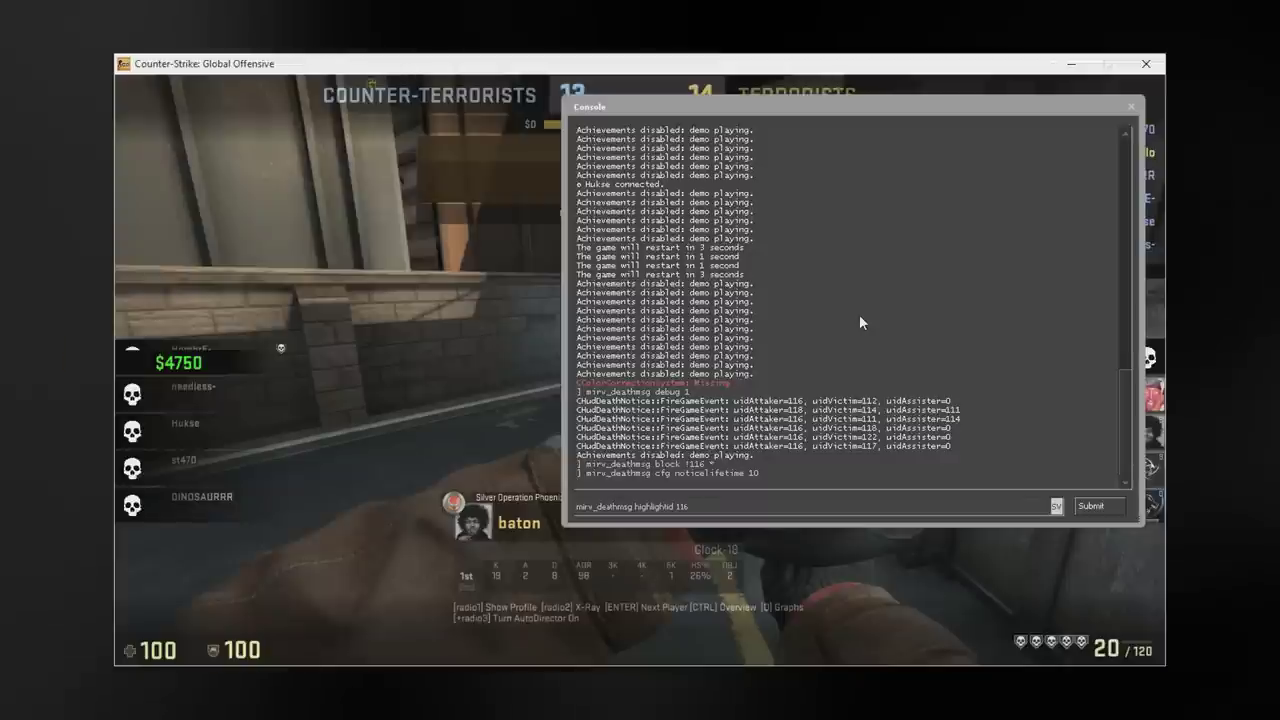
{"action": "type", "text": "6"}
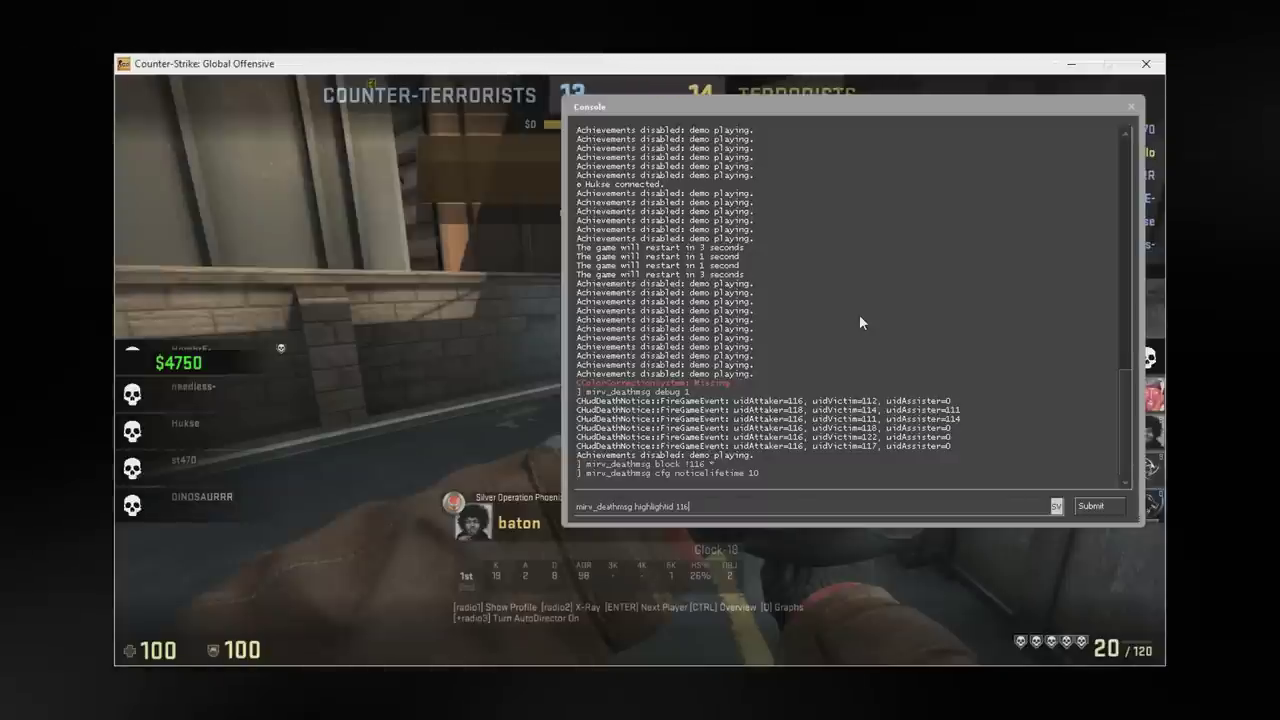
{"action": "key", "text": "Return"}
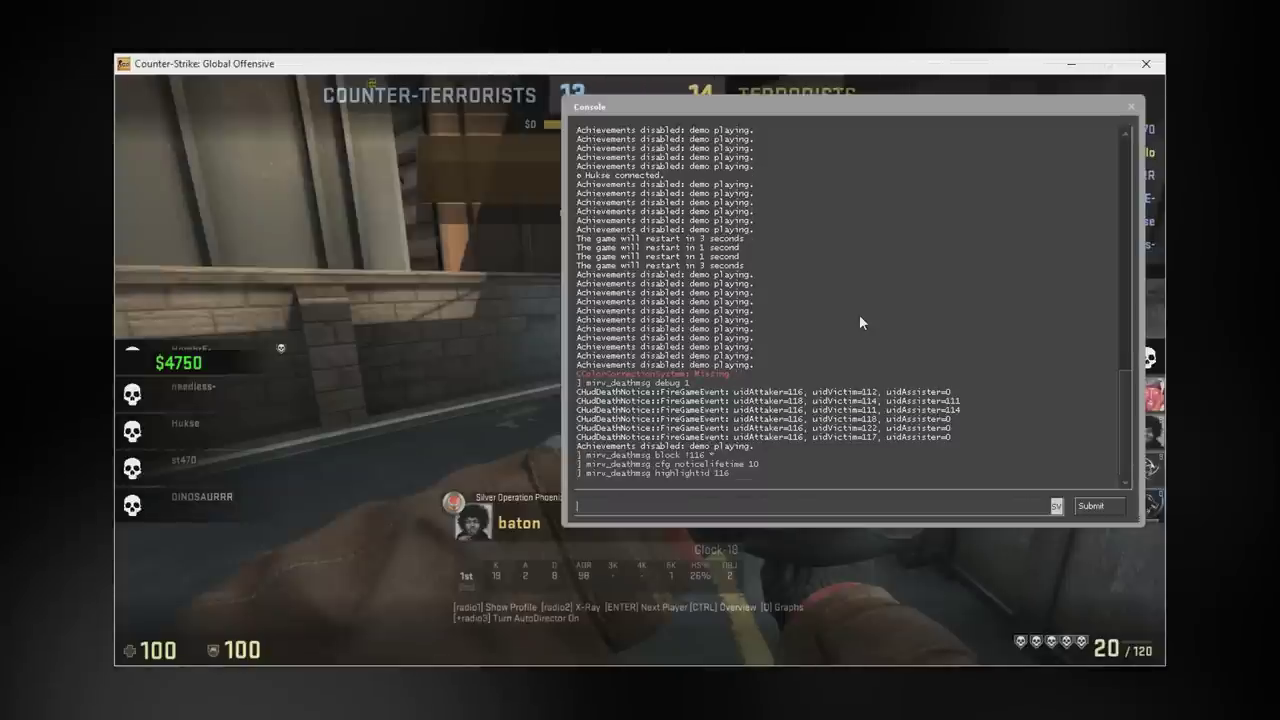
{"action": "key", "text": "grave"}
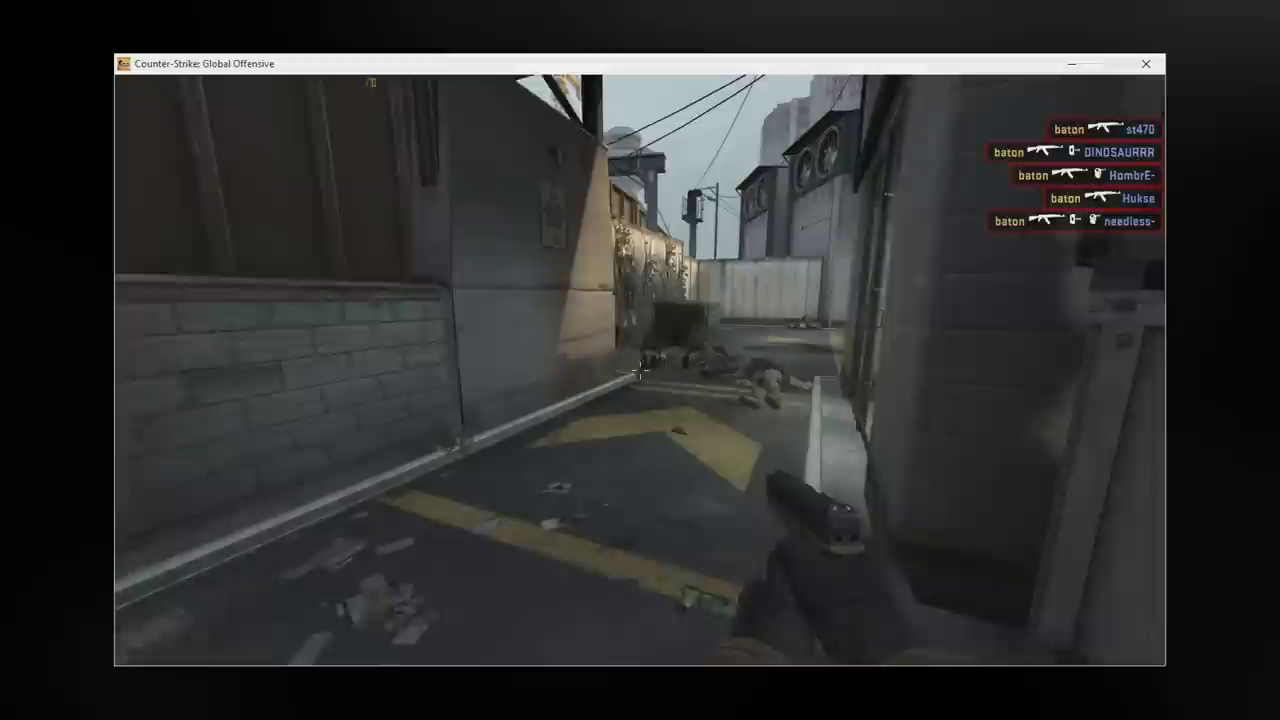
Run mirv_deathmsg block clear, close the console and resume demo playback
{"action": "key", "text": "grave"}
{"action": "type", "text": "mirv_deathms"}
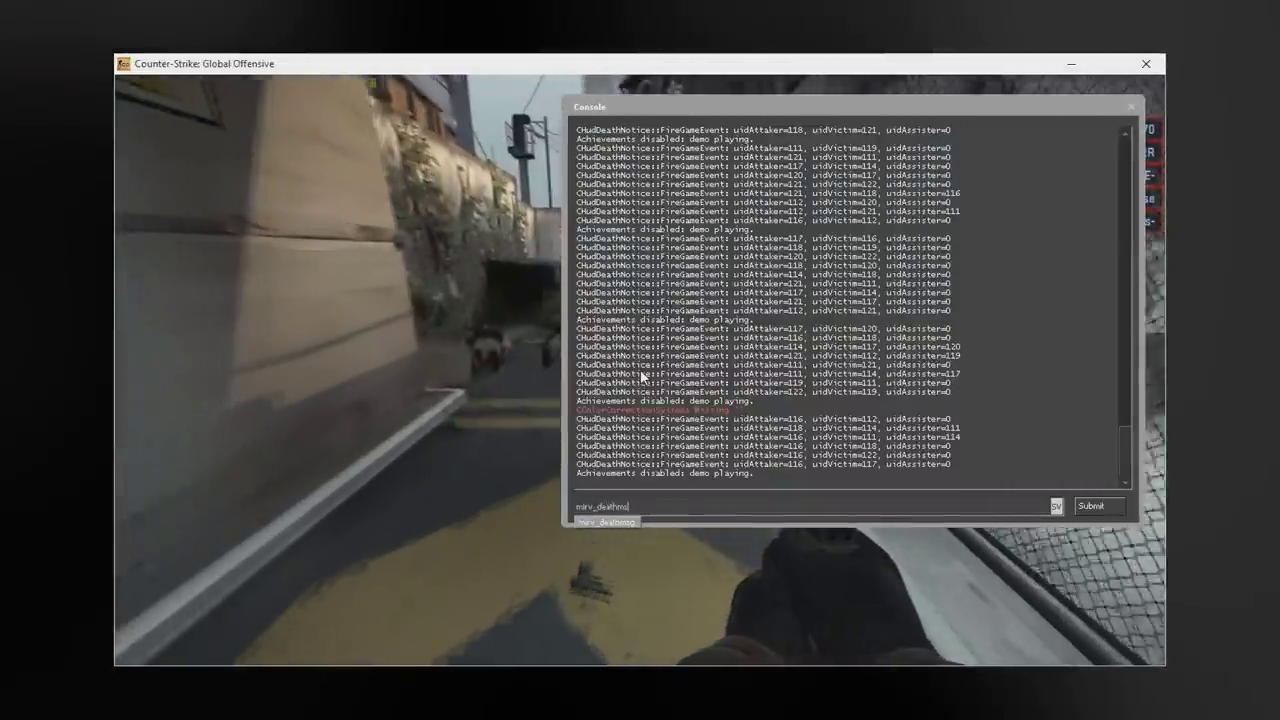
{"action": "type", "text": "g block clear"}
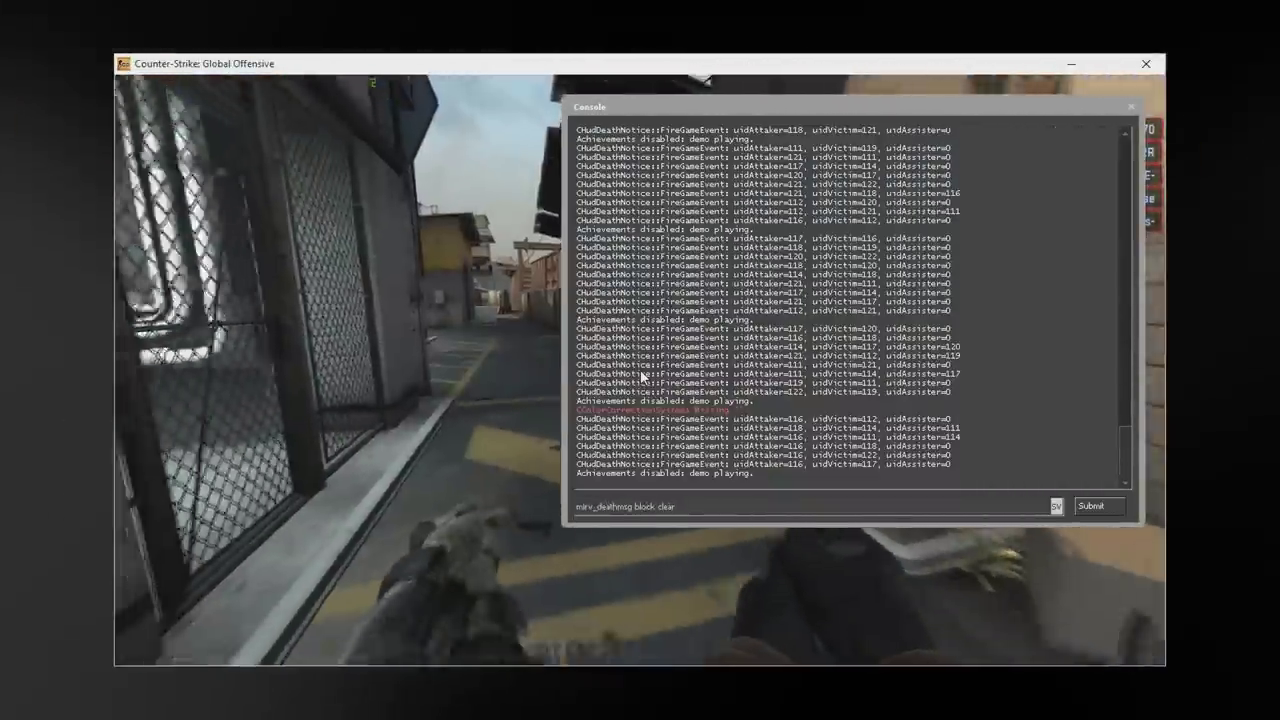
{"action": "key", "text": "grave"}
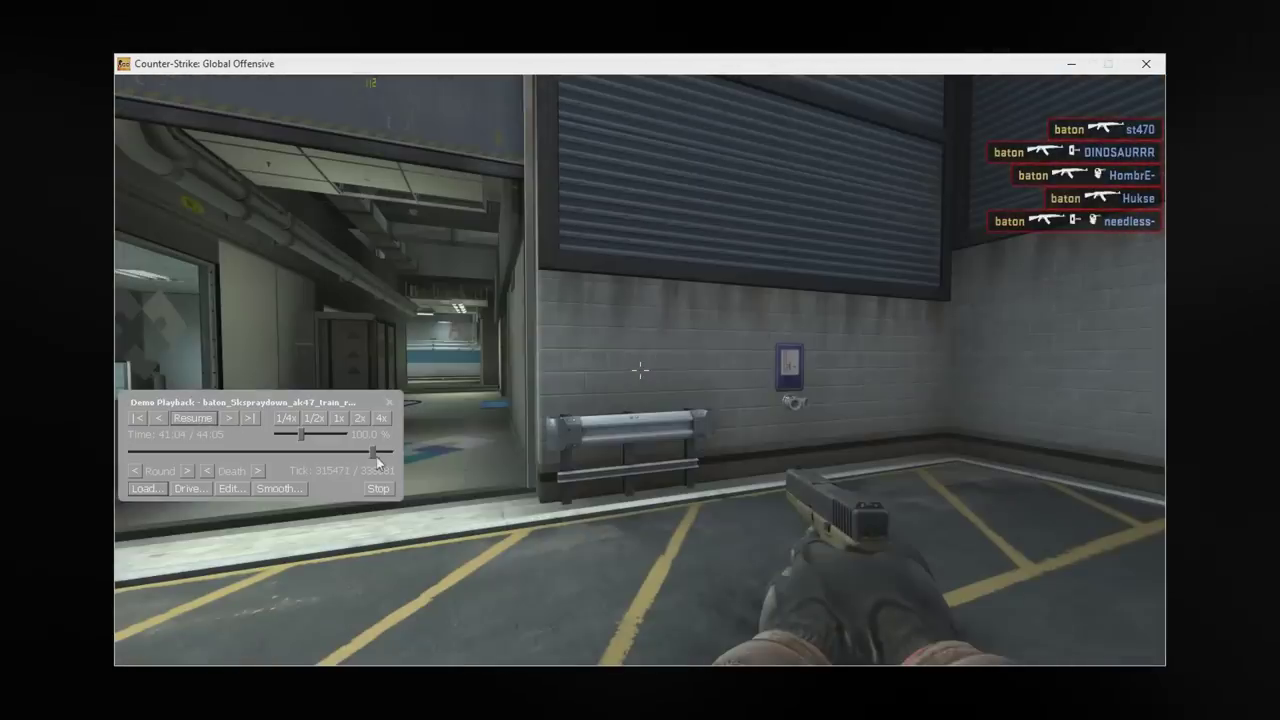
{"action": "left_click", "coordinate": [338, 418]}
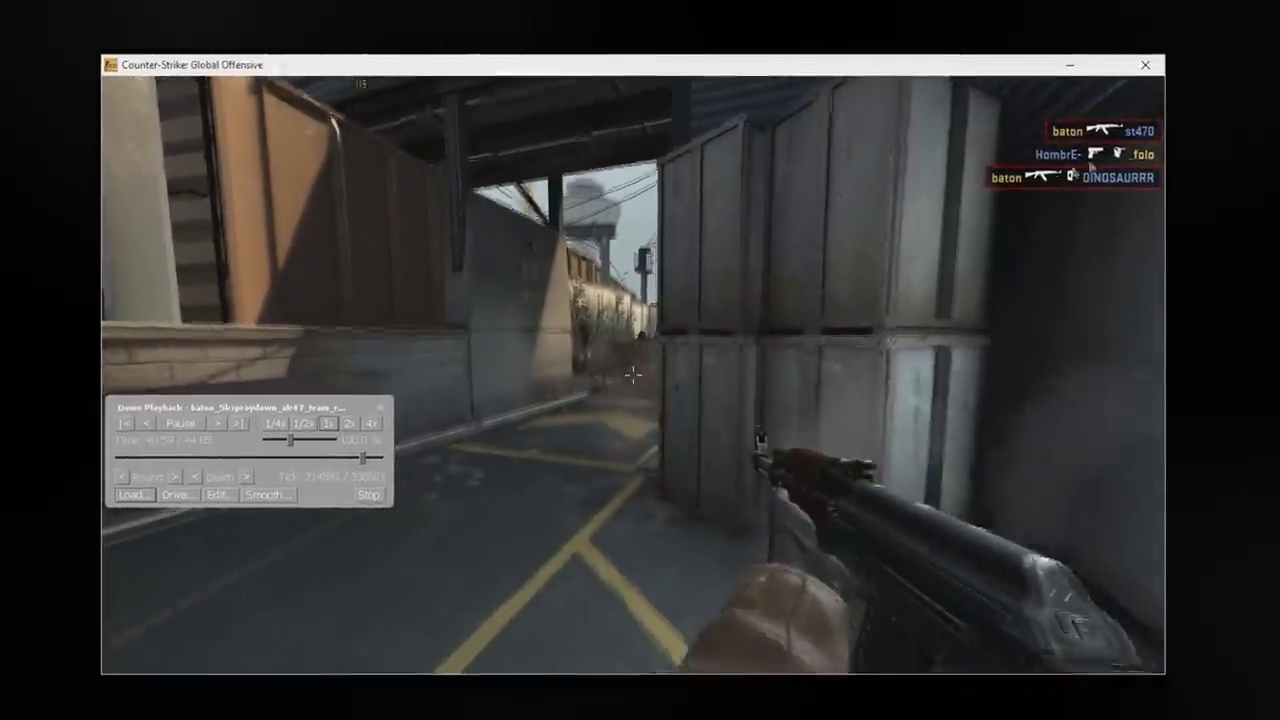